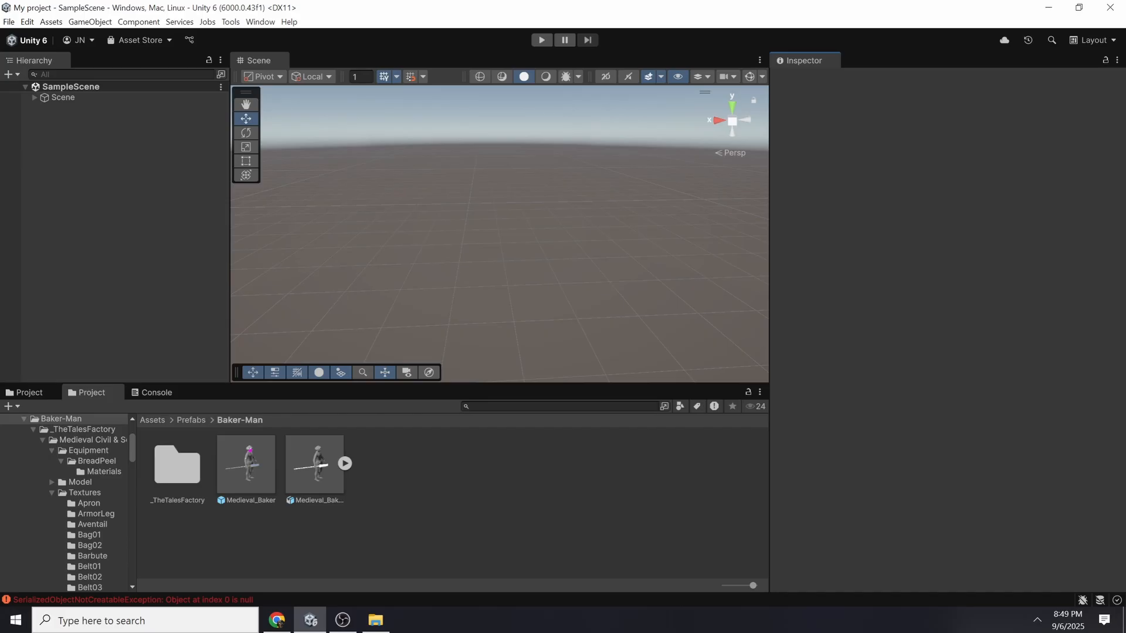
Step: Examine the remapped material slots and the preview model of the Medieval_Baker_Edited asset in the Baker-Man folder
left_click(315, 465)
left_click_drag(950, 306, 950, 363)
scroll(950, 234, "down", 1)
scroll(944, 234, "down", 2)
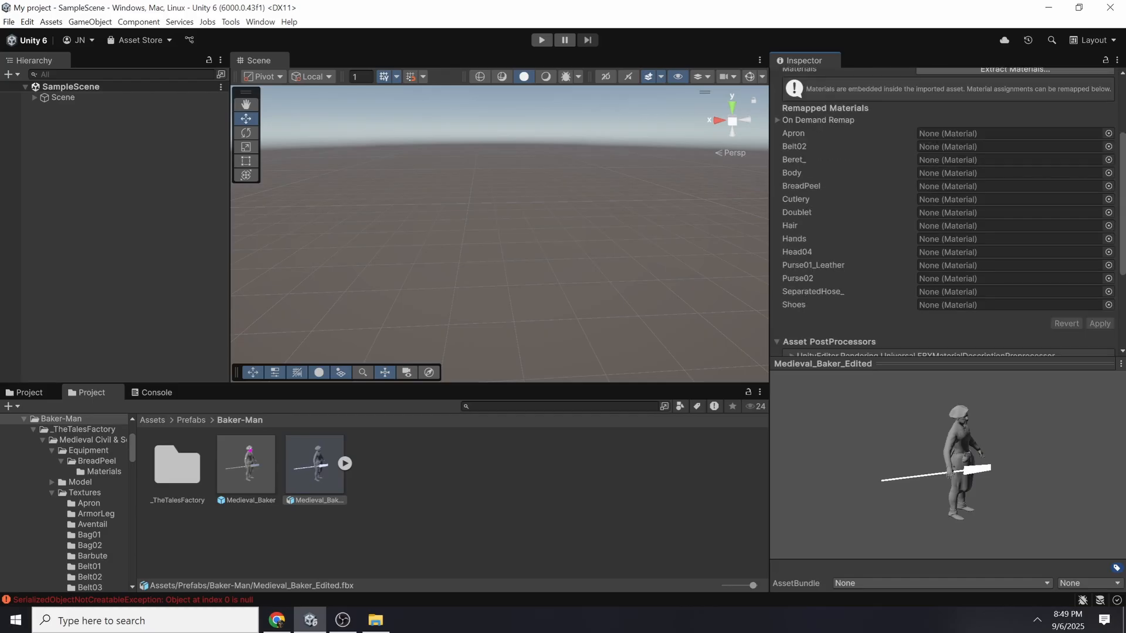
scroll(938, 176, "up", 3)
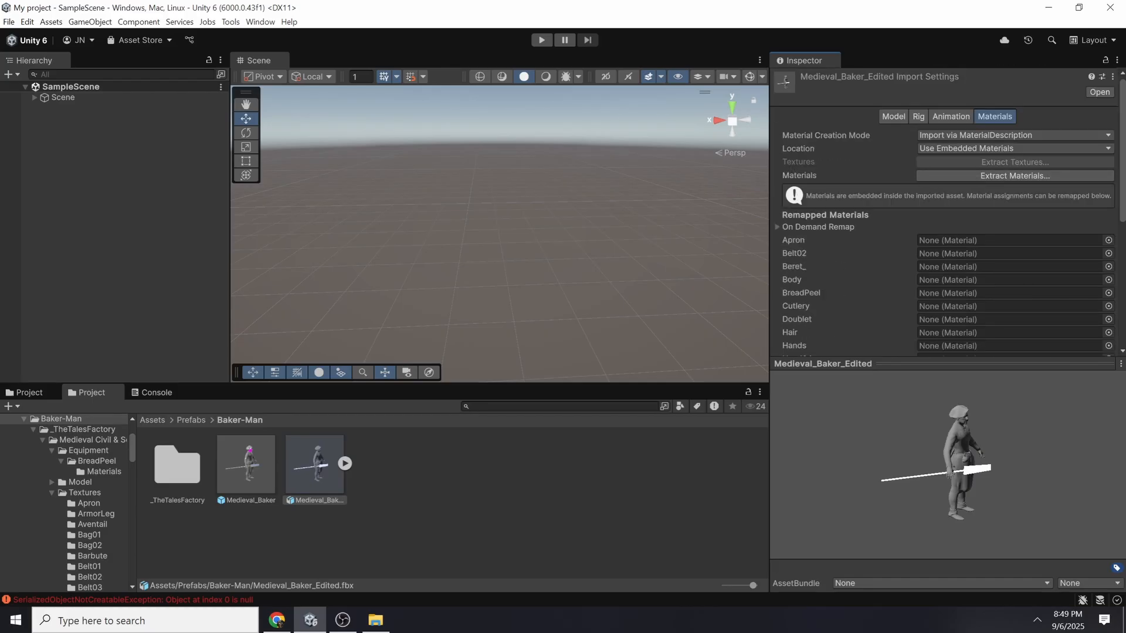
scroll(938, 176, "down", 4)
left_click_drag(961, 356, 962, 227)
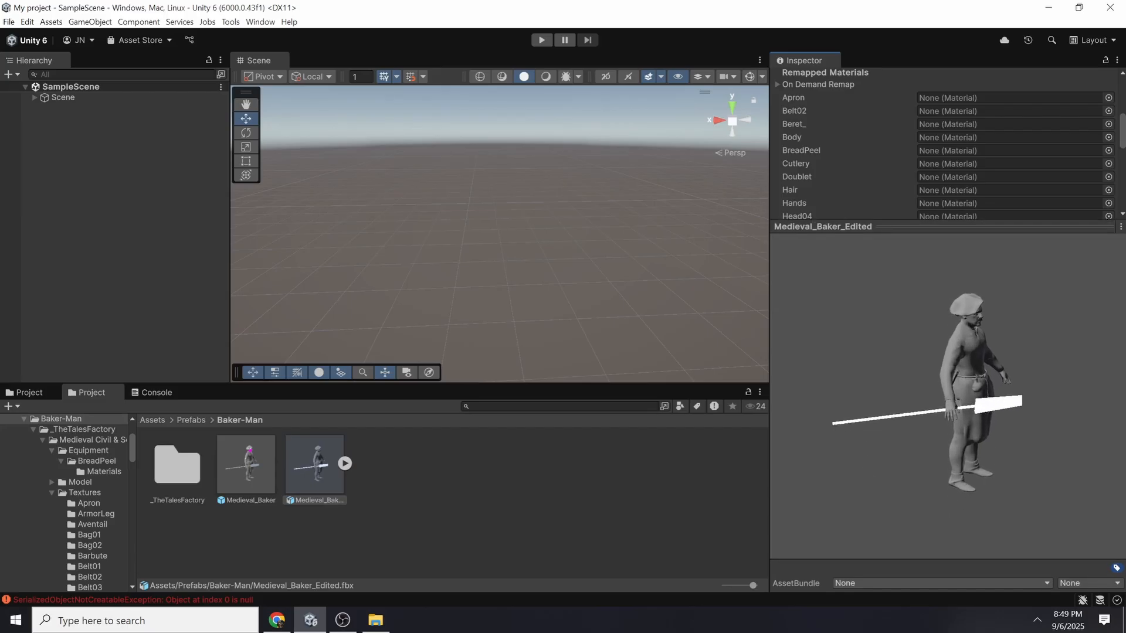
left_click_drag(985, 375, 857, 390)
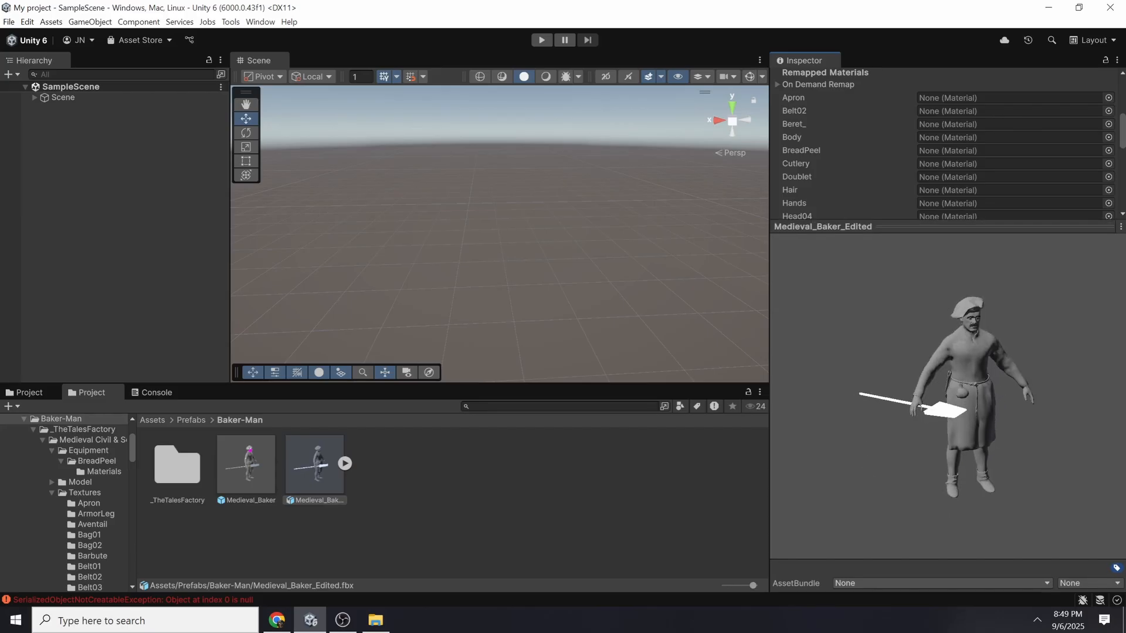
left_click_drag(961, 227, 962, 305)
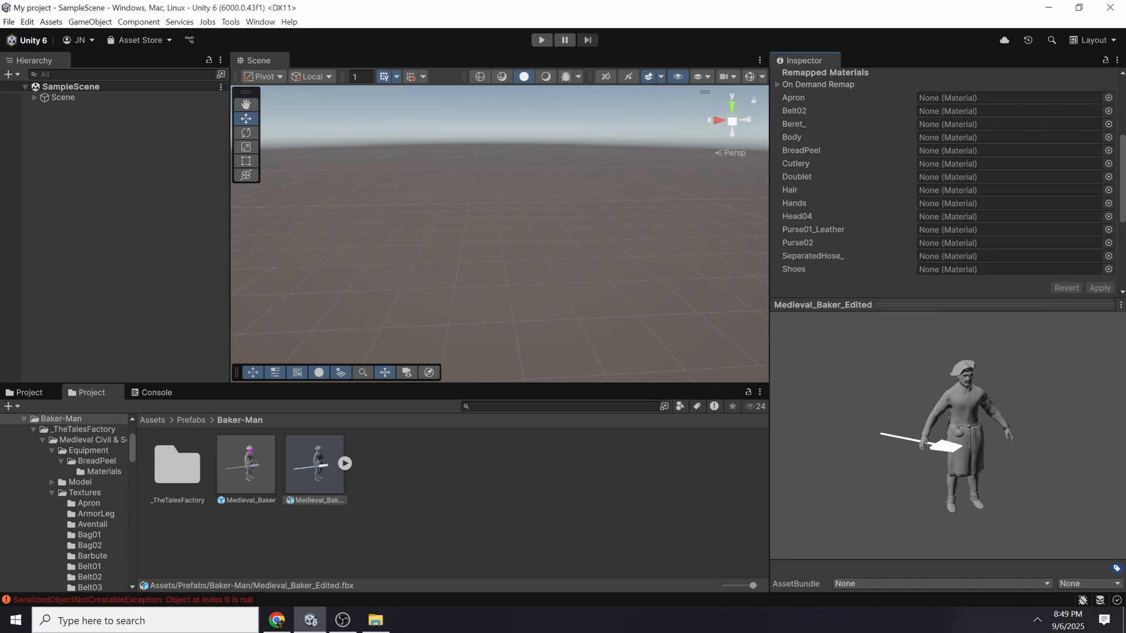
left_click_drag(974, 437, 891, 413)
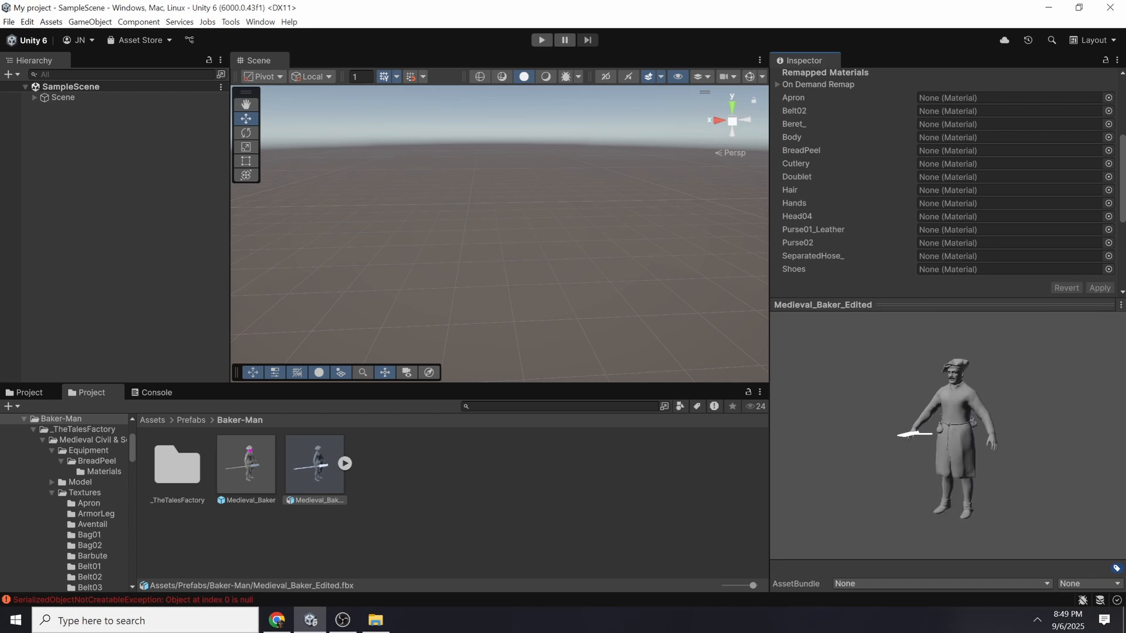
Step: Open the FBX Editor and load Medieval_Baker_Edited as the model root, with the baker framed in the scene
left_click(230, 22)
left_click(256, 36)
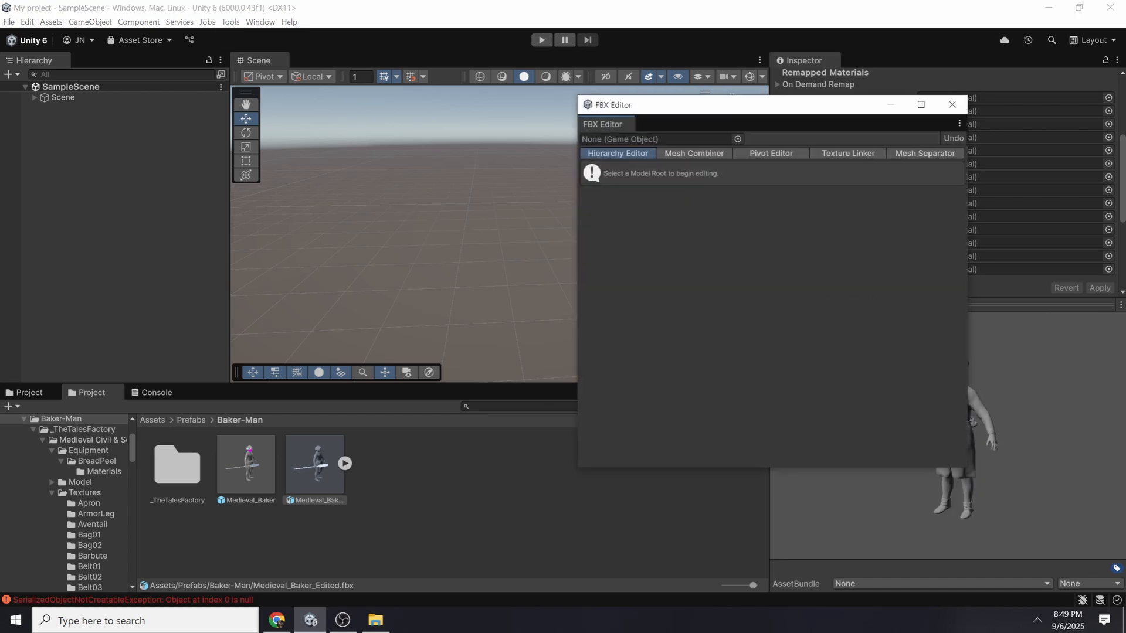
left_click_drag(315, 464, 657, 139)
left_click_drag(423, 246, 405, 243, "alt")
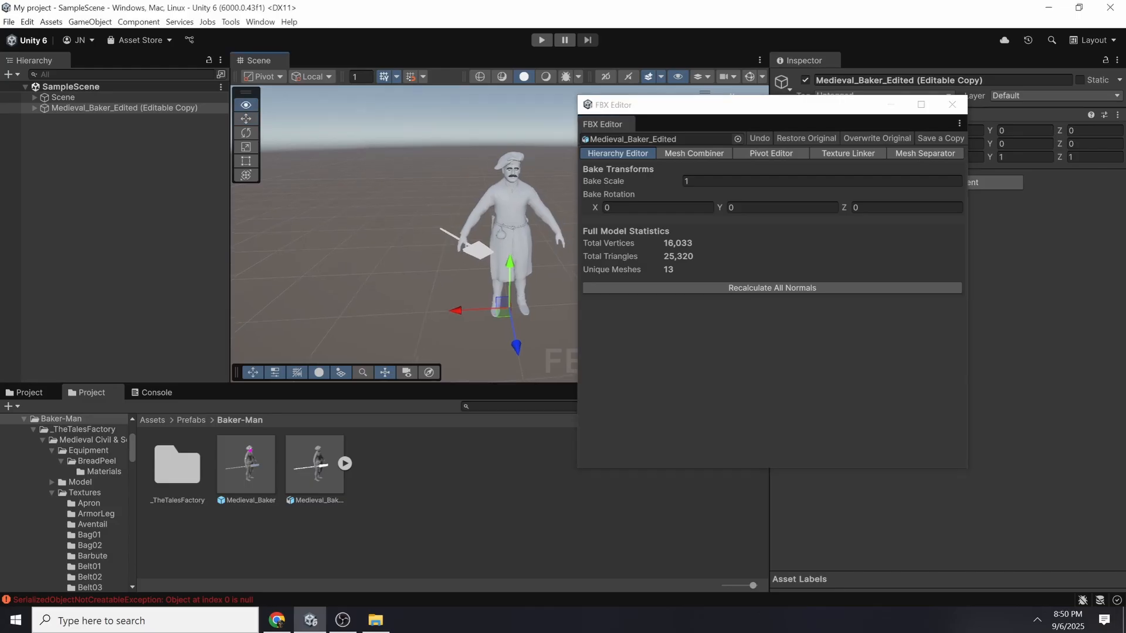
key("w")
right_click_drag(405, 243, 381, 241)
left_click_drag(681, 105, 800, 111)
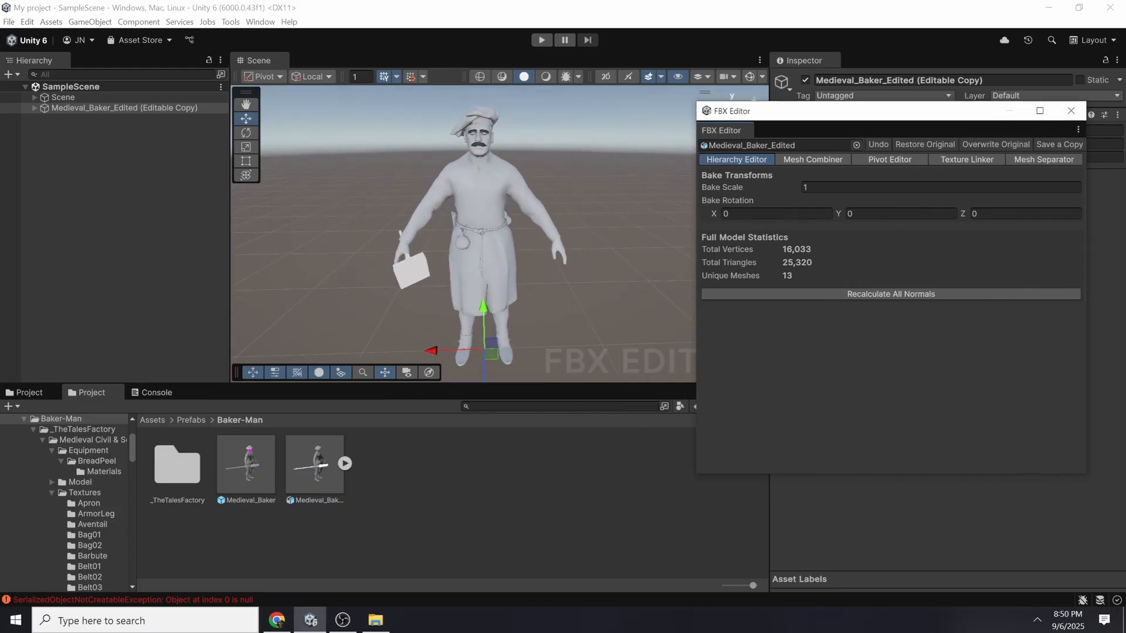
middle_click_drag(469, 199, 485, 257)
scroll(486, 257, "up", 5)
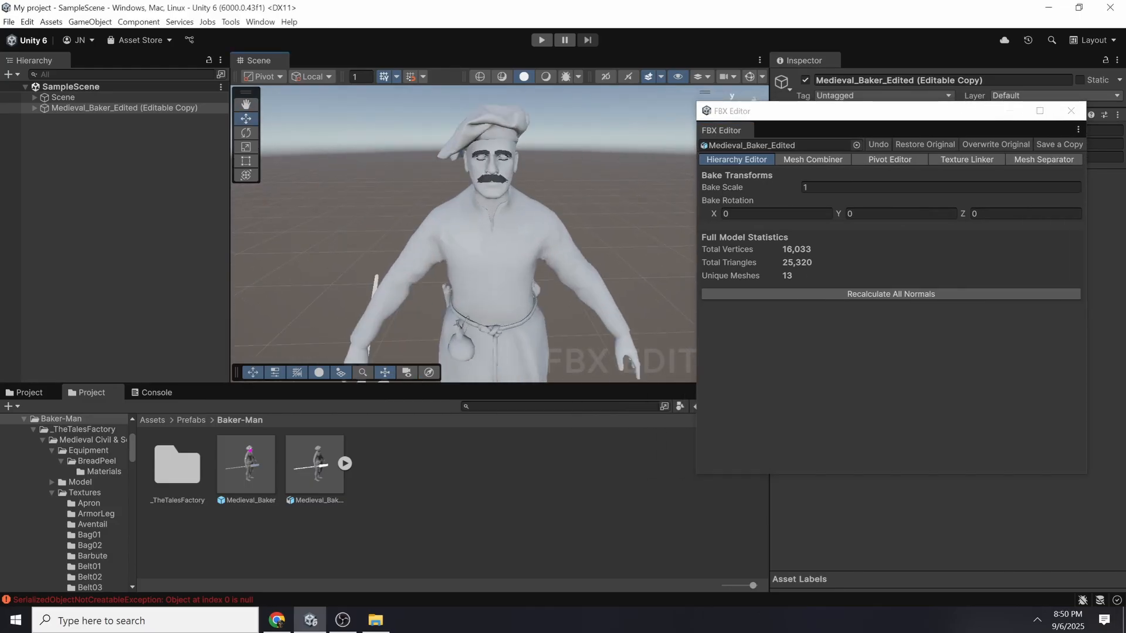
Step: Open the Texture Linker and set its search folder to _TheTalesFactory
left_click(967, 159)
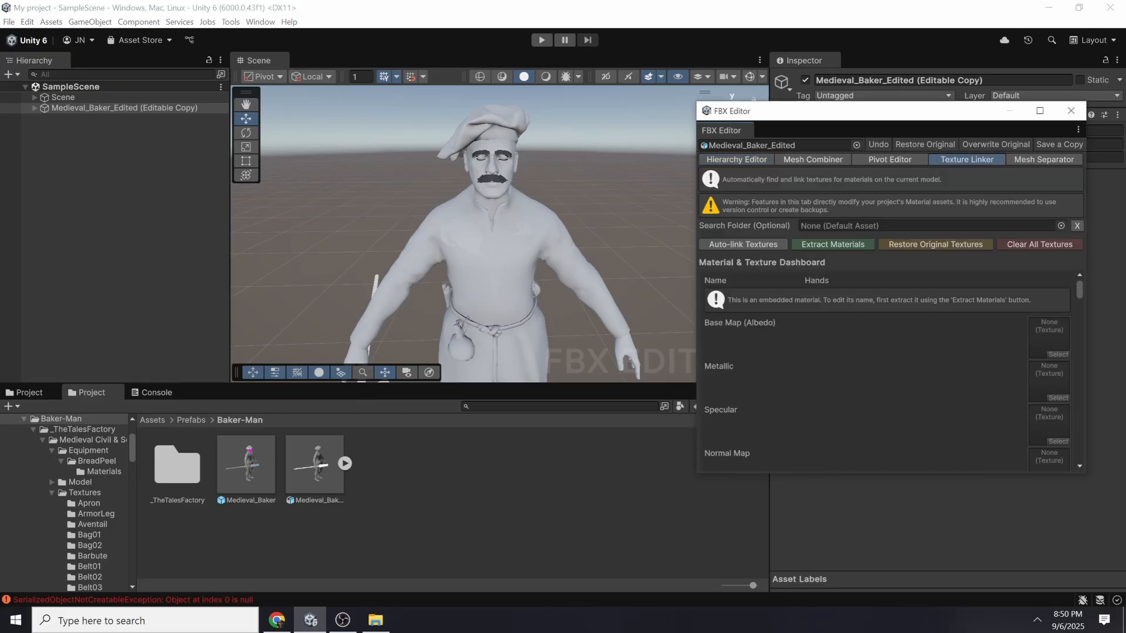
left_click_drag(944, 111, 822, 111)
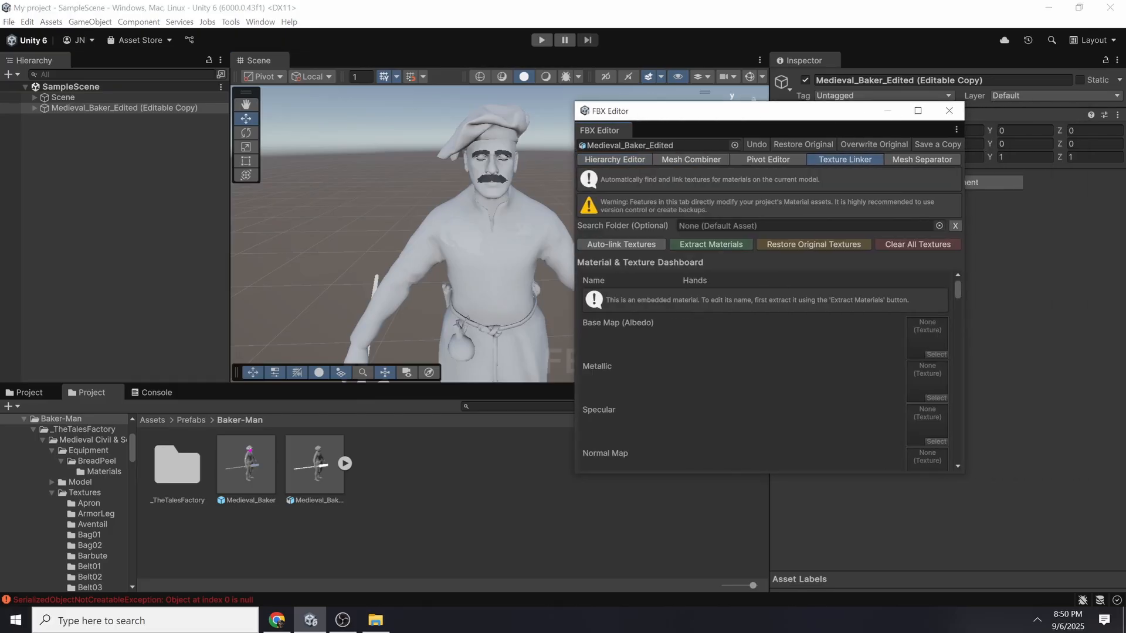
left_click_drag(964, 207, 1022, 207)
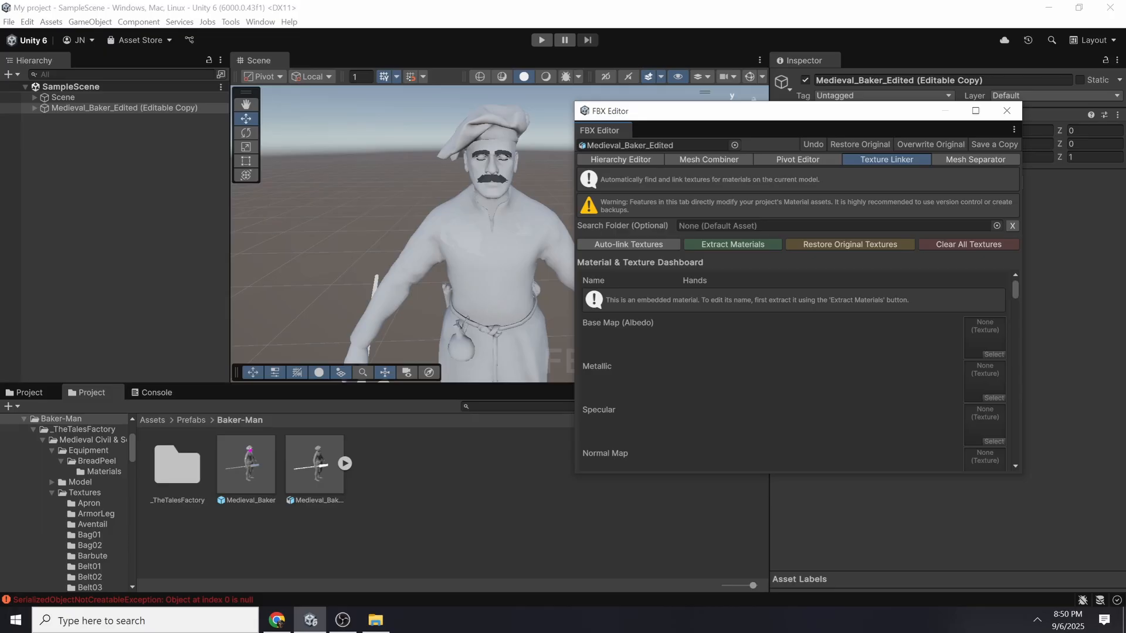
left_click_drag(177, 466, 821, 225)
Step: Auto-link the missing textures to the baker model's materials and dismiss the report
scroll(792, 370, "down", 2)
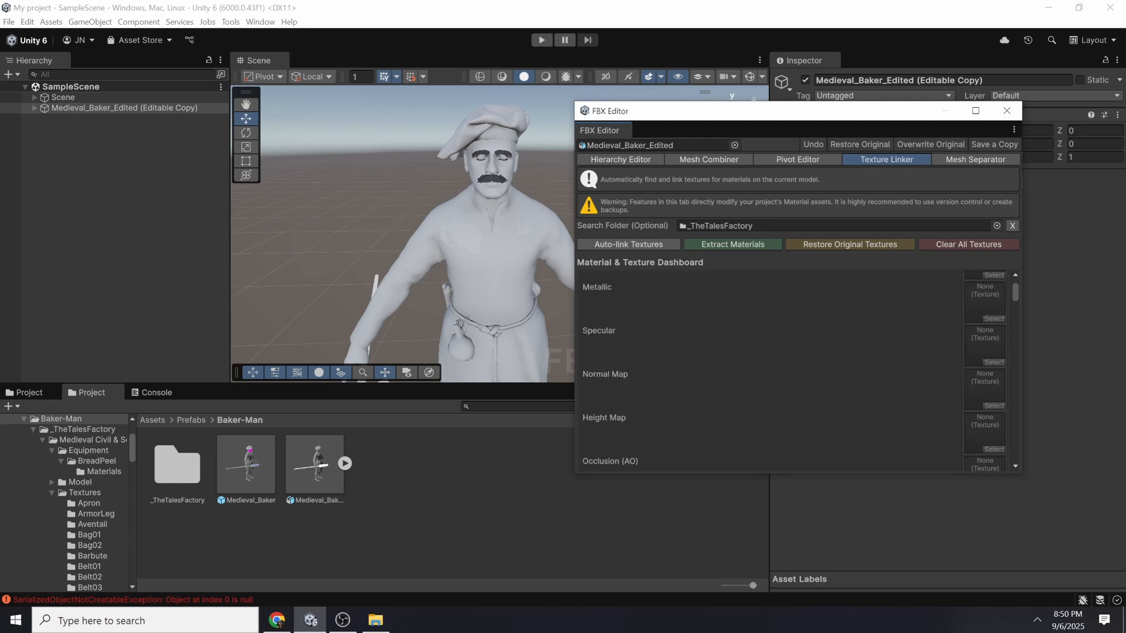
scroll(792, 371, "up", 1)
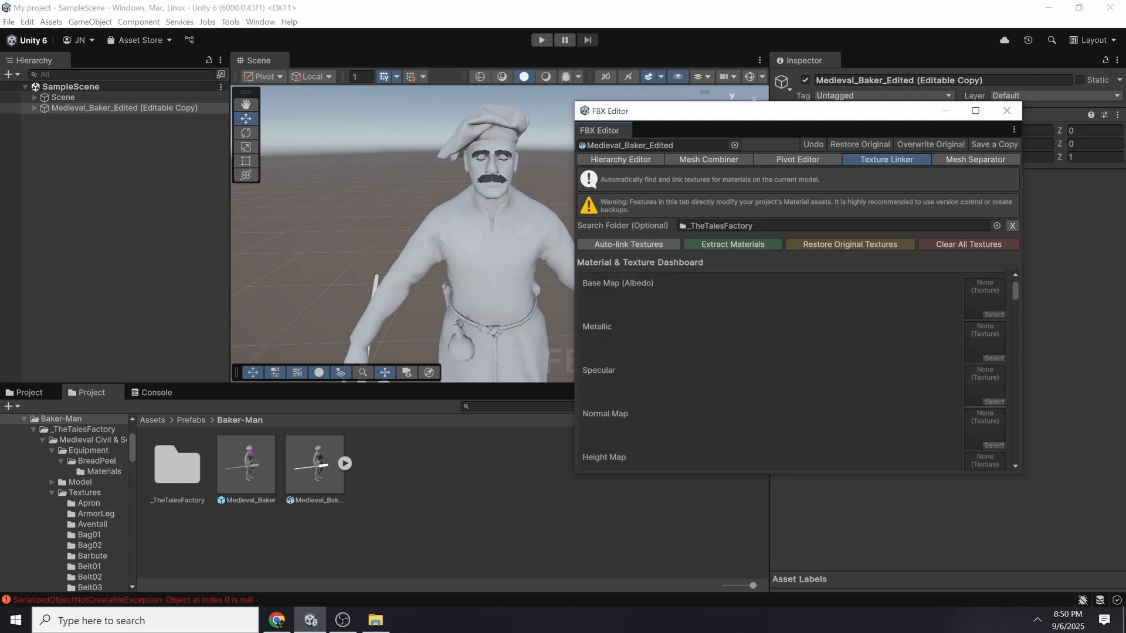
scroll(792, 371, "up", 1)
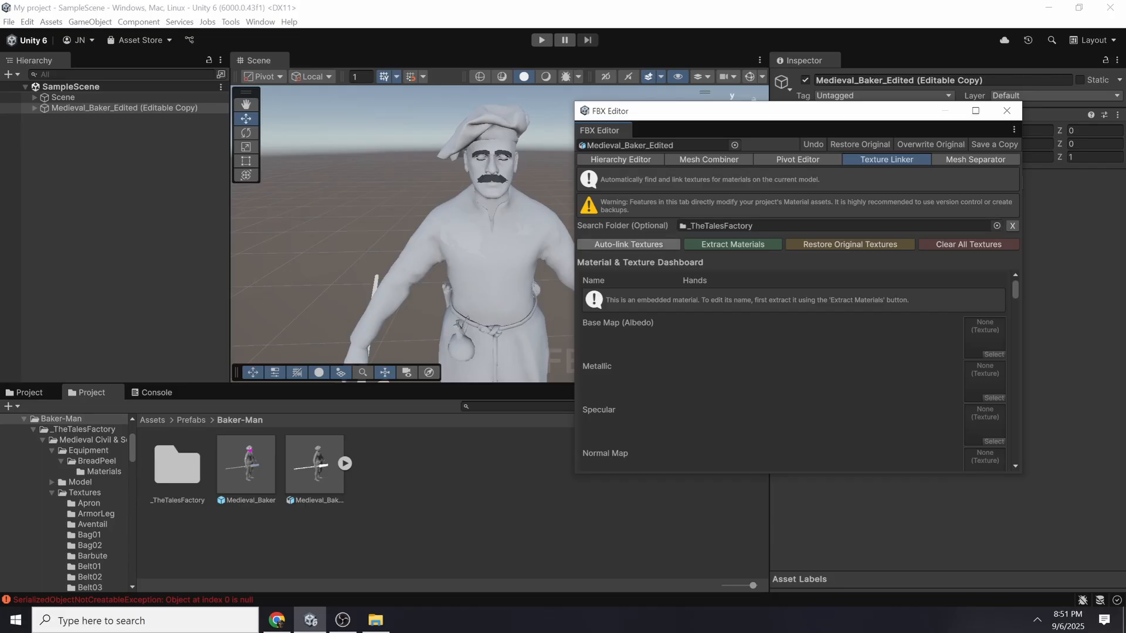
left_click(629, 244)
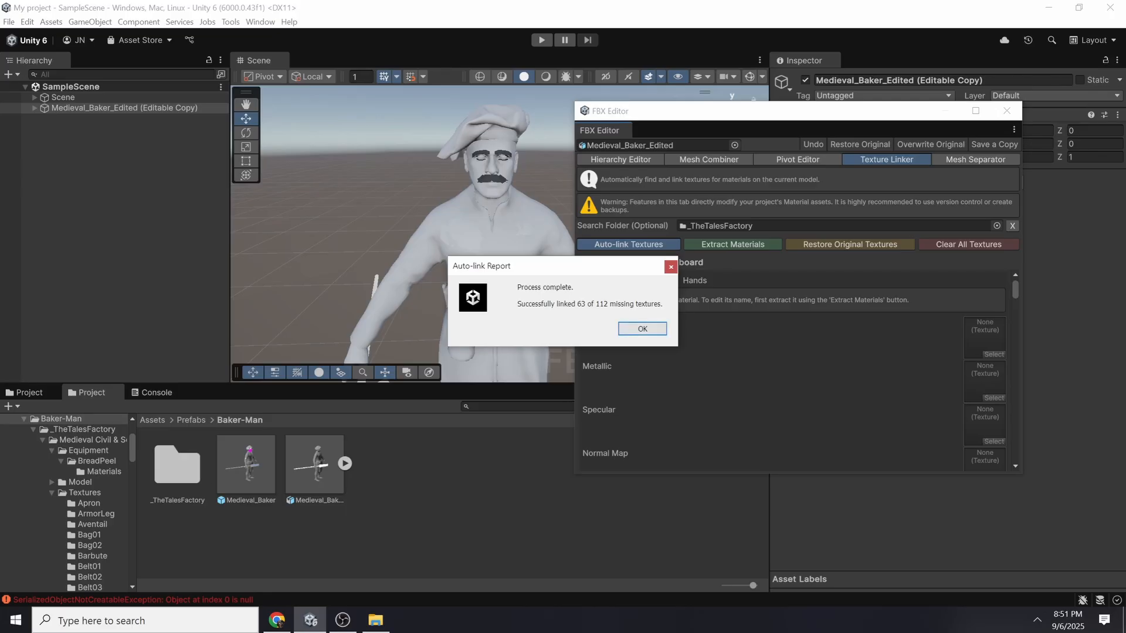
key("Return")
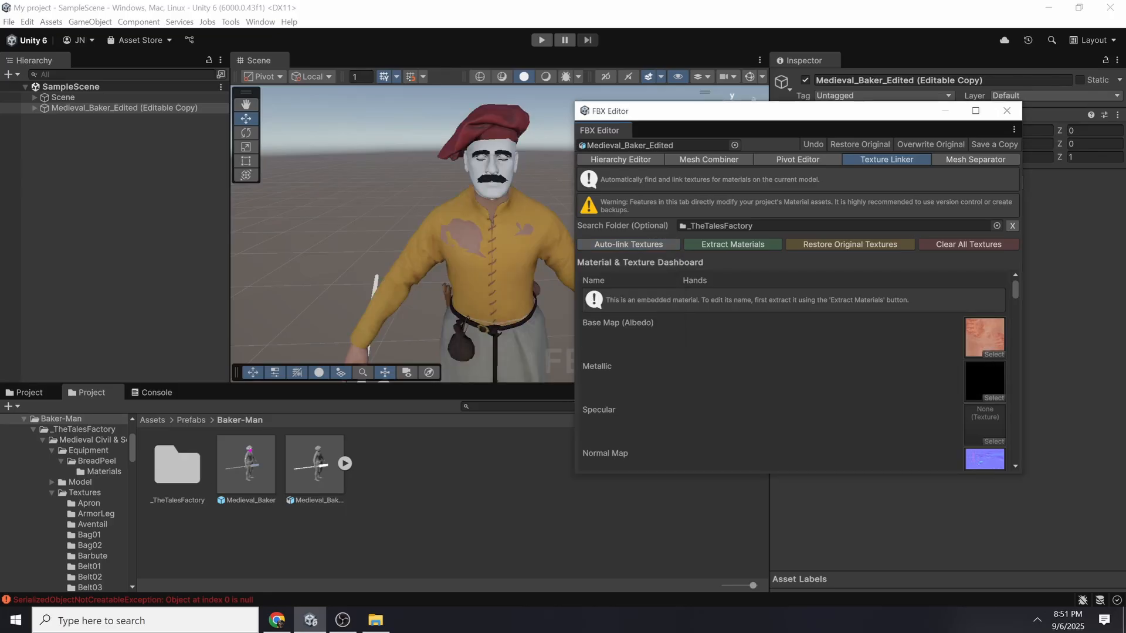
Step: Locate the Hands base map texture in the project and delete the Hands material from that same folder
scroll(794, 370, "down", 10)
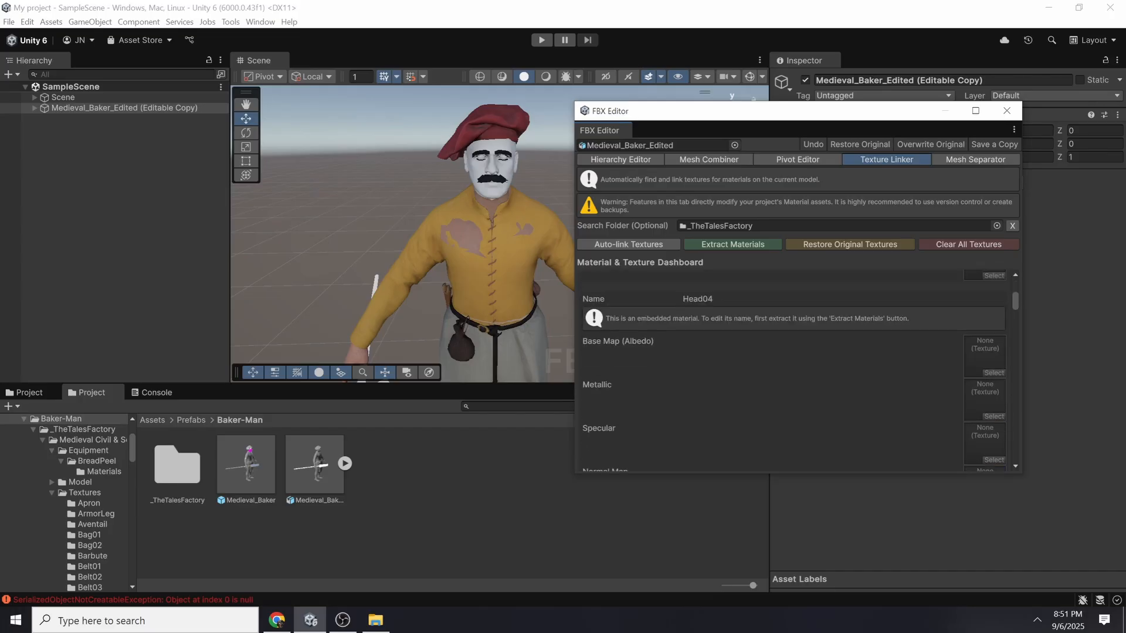
scroll(794, 370, "down", 8)
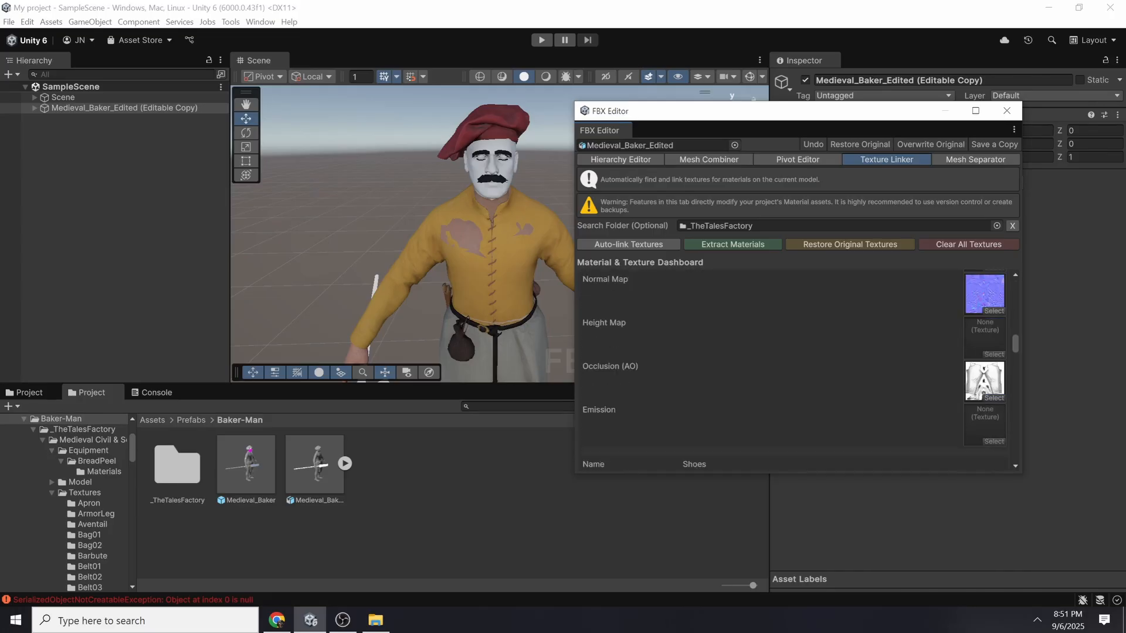
scroll(794, 369, "up", 18)
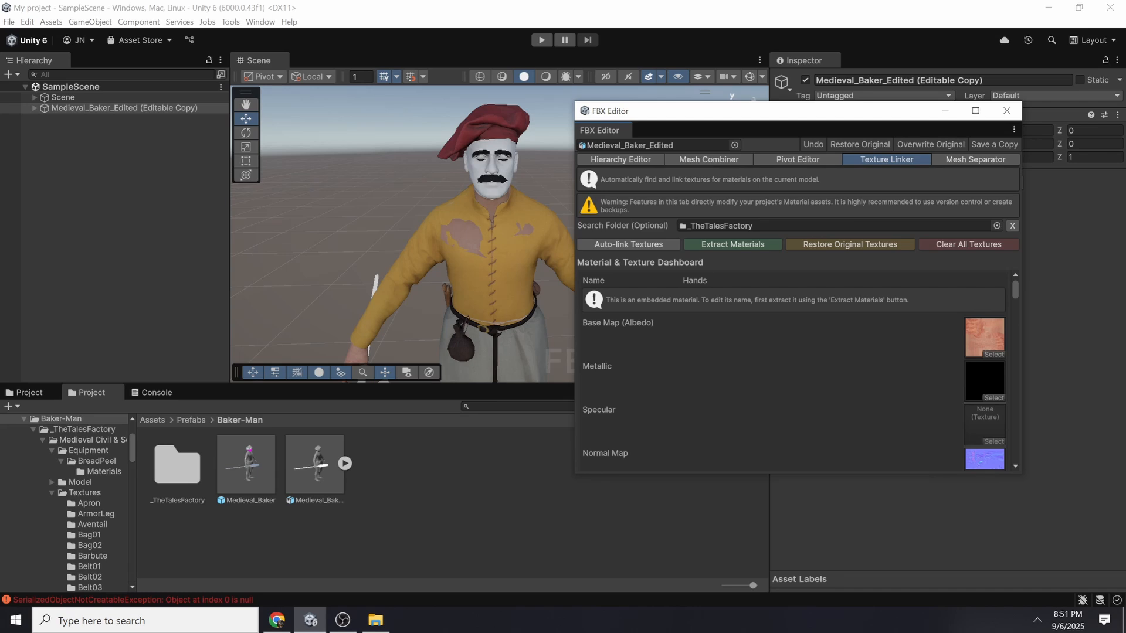
left_click(984, 336)
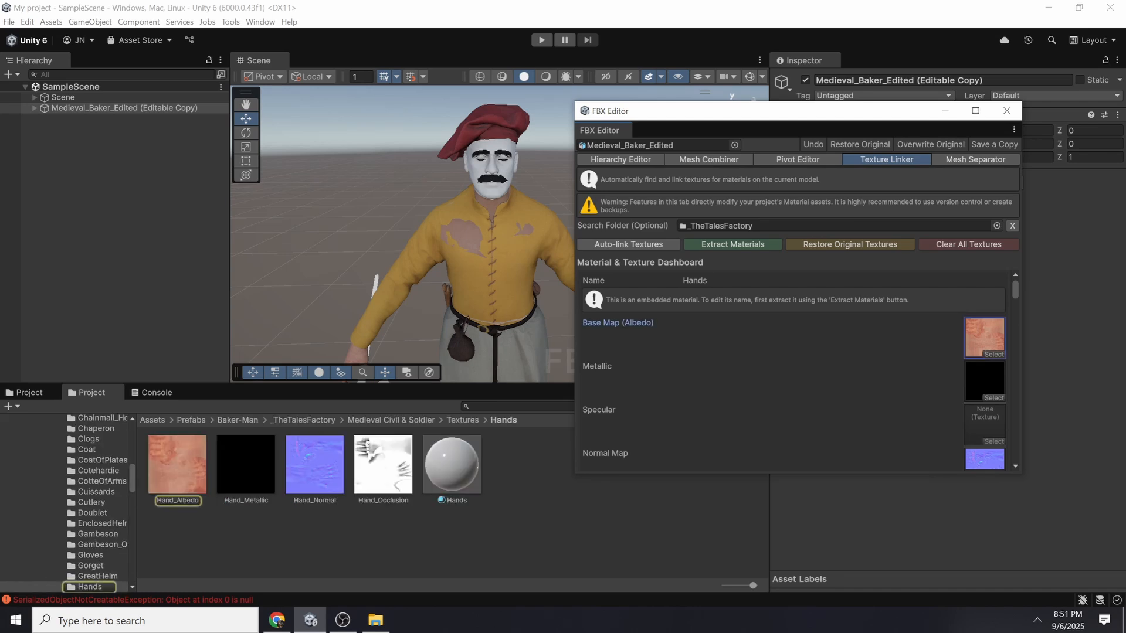
left_click(451, 465)
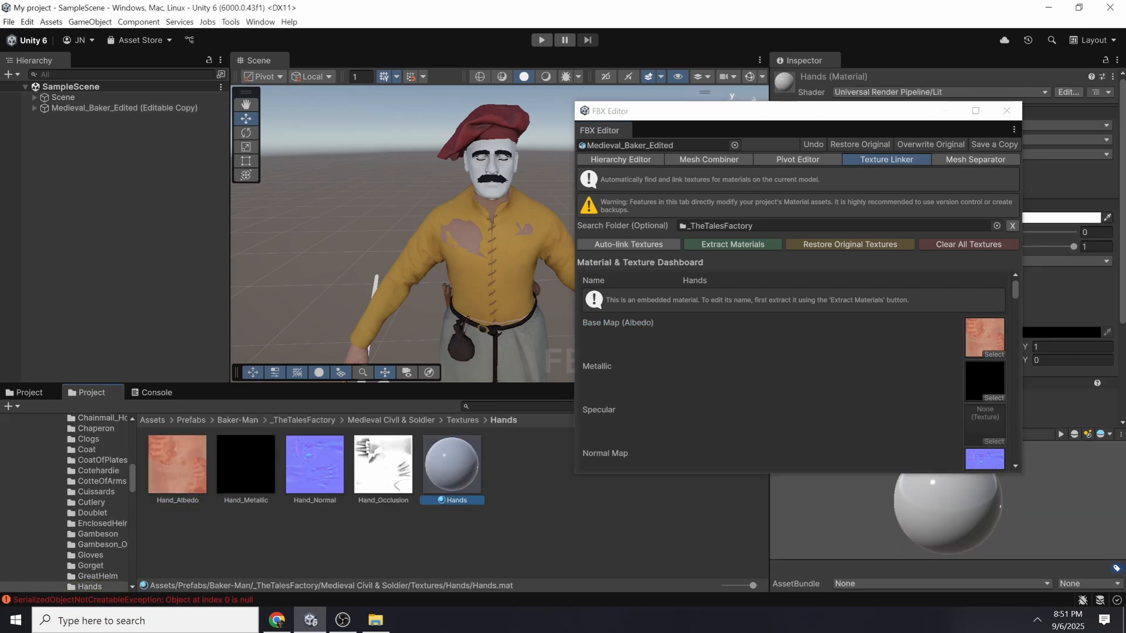
key("Delete")
key("Return")
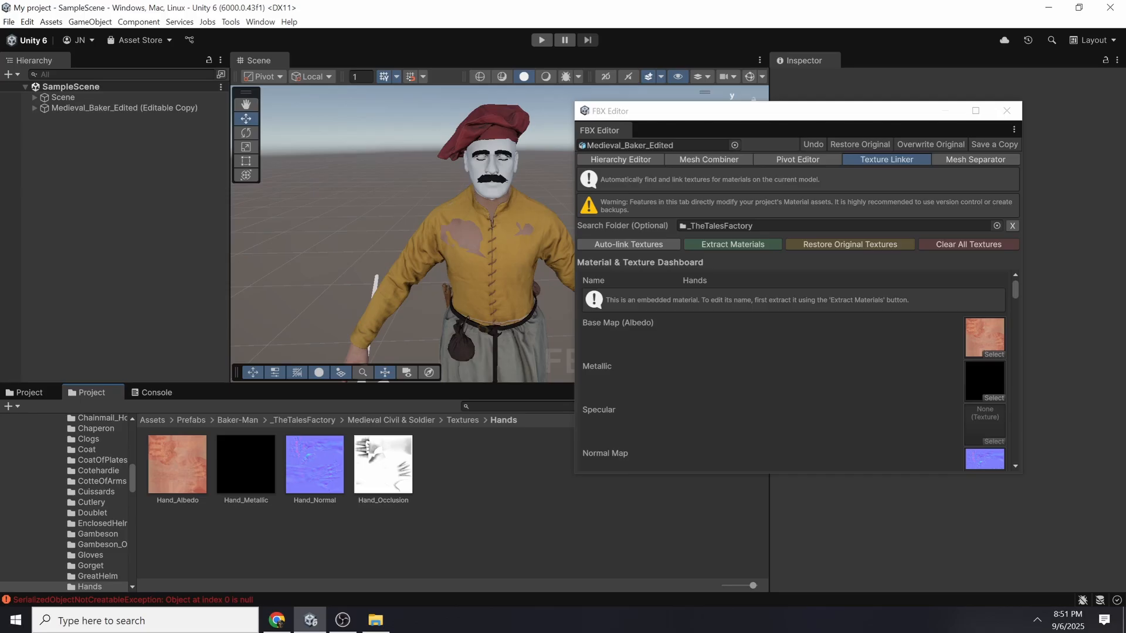
Step: Try Hand_Normal as the Hands material's base map and set it back to Hand_Albedo
middle_click_drag(411, 264, 434, 167)
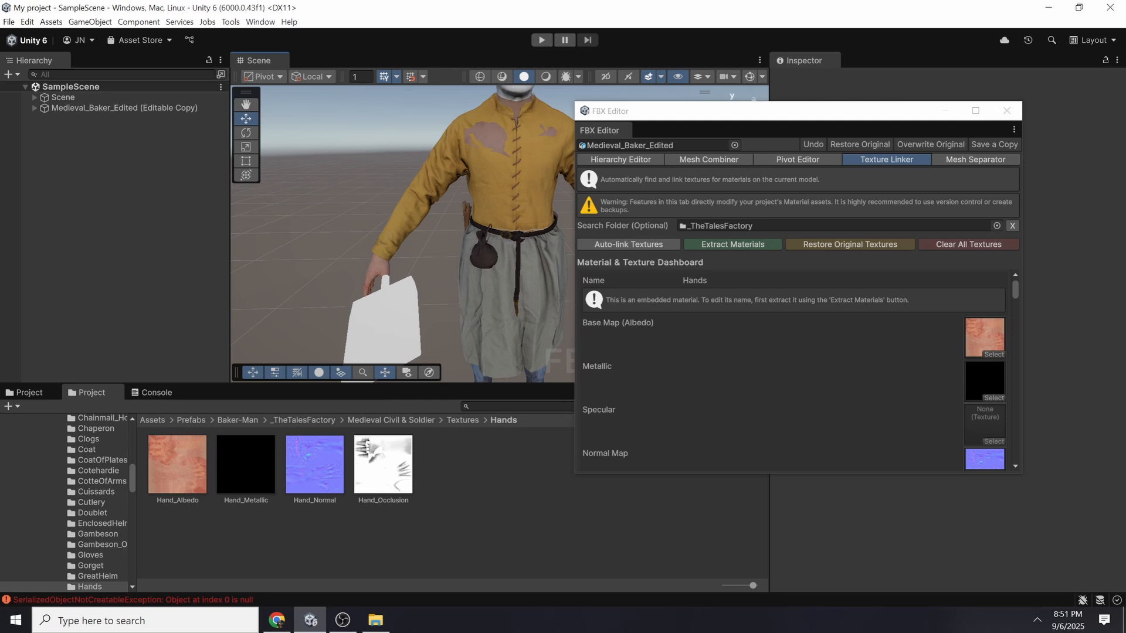
scroll(411, 246, "up", 4)
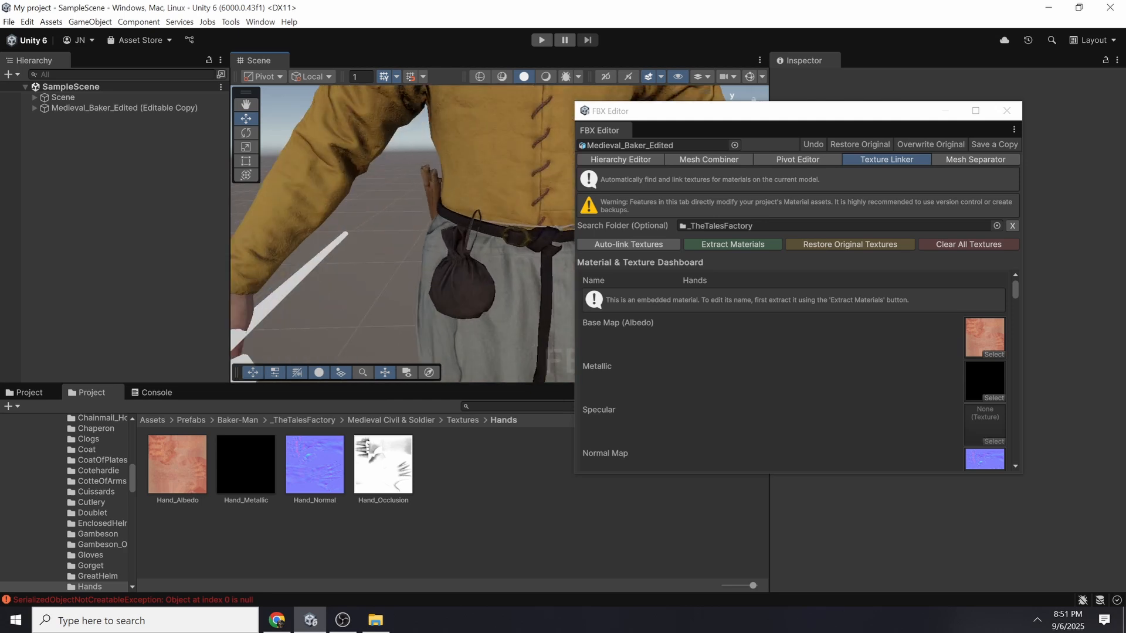
middle_click_drag(352, 263, 492, 211)
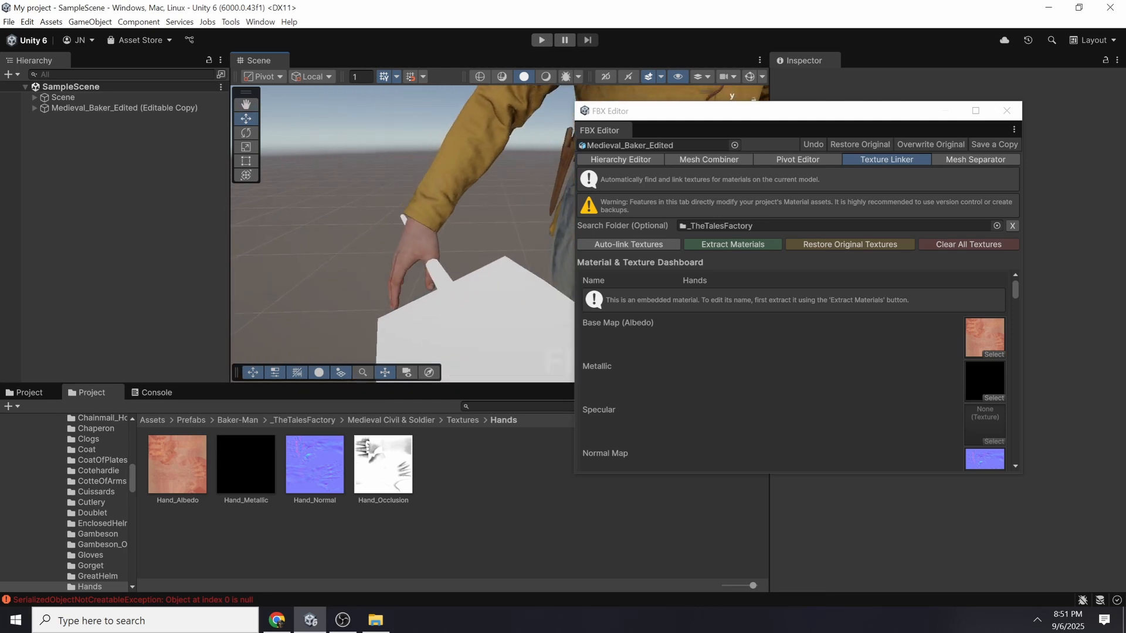
left_click_drag(315, 465, 985, 338)
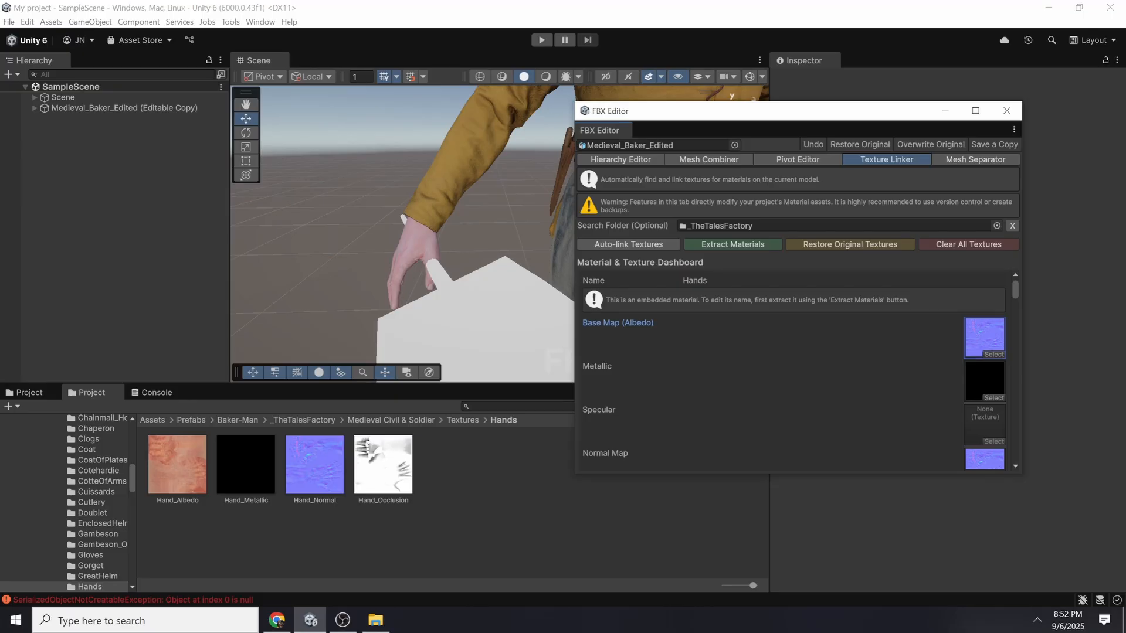
left_click_drag(177, 464, 983, 338)
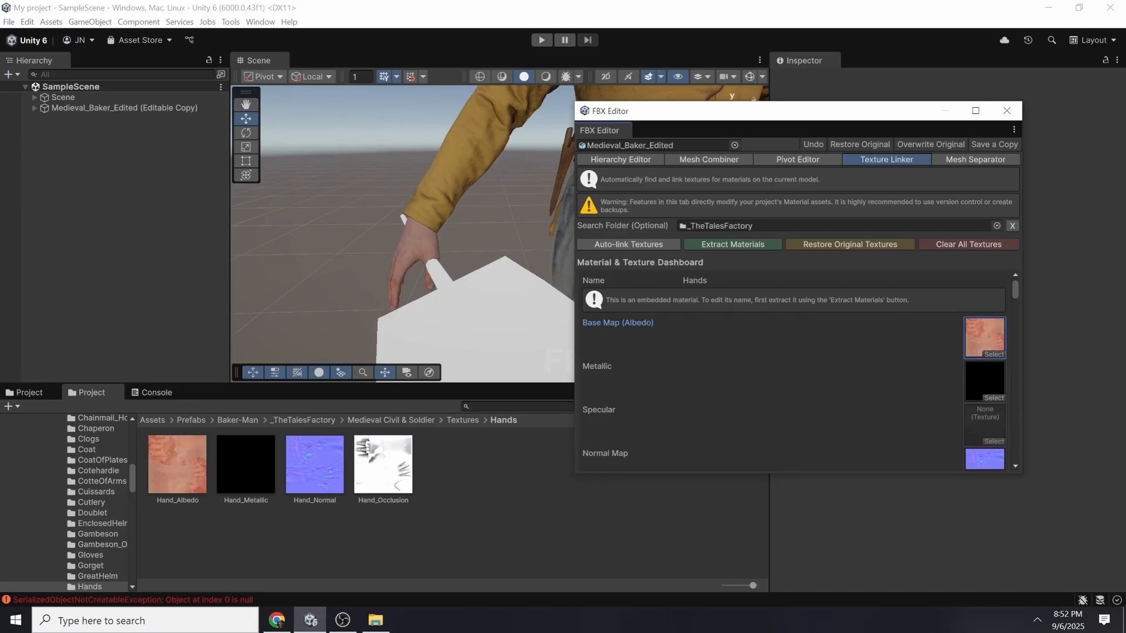
Step: Extract the baker model's embedded materials and open the Materials folder inside Baker-Man
scroll(440, 246, "down", 4)
middle_click_drag(528, 134, 428, 276)
scroll(440, 264, "up", 3)
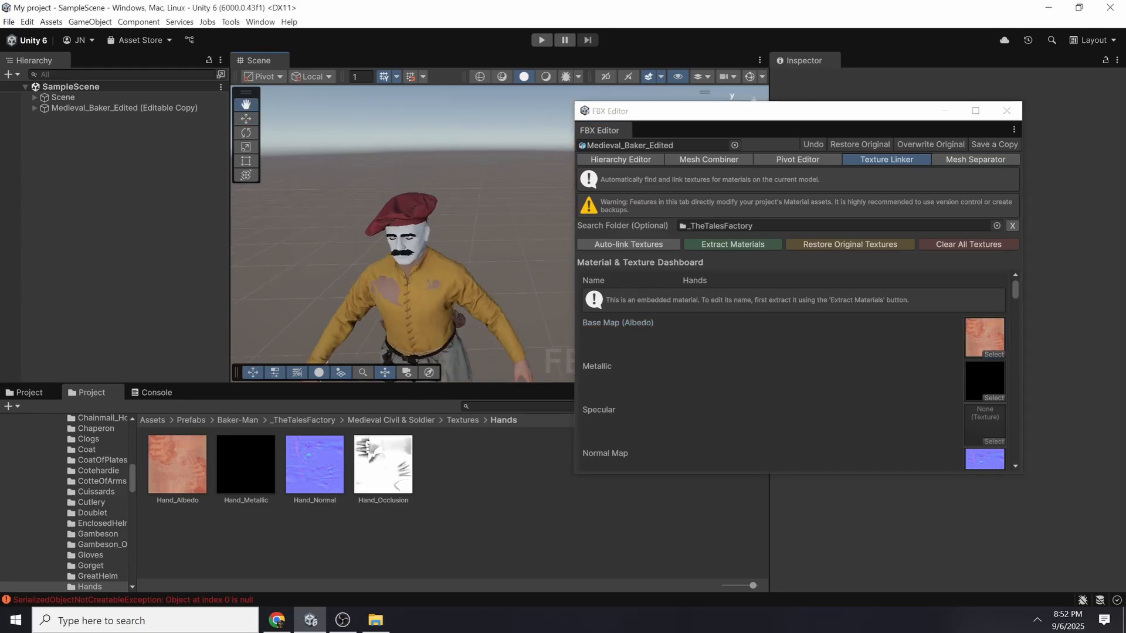
middle_click_drag(498, 276, 540, 325)
scroll(413, 246, "up", 4)
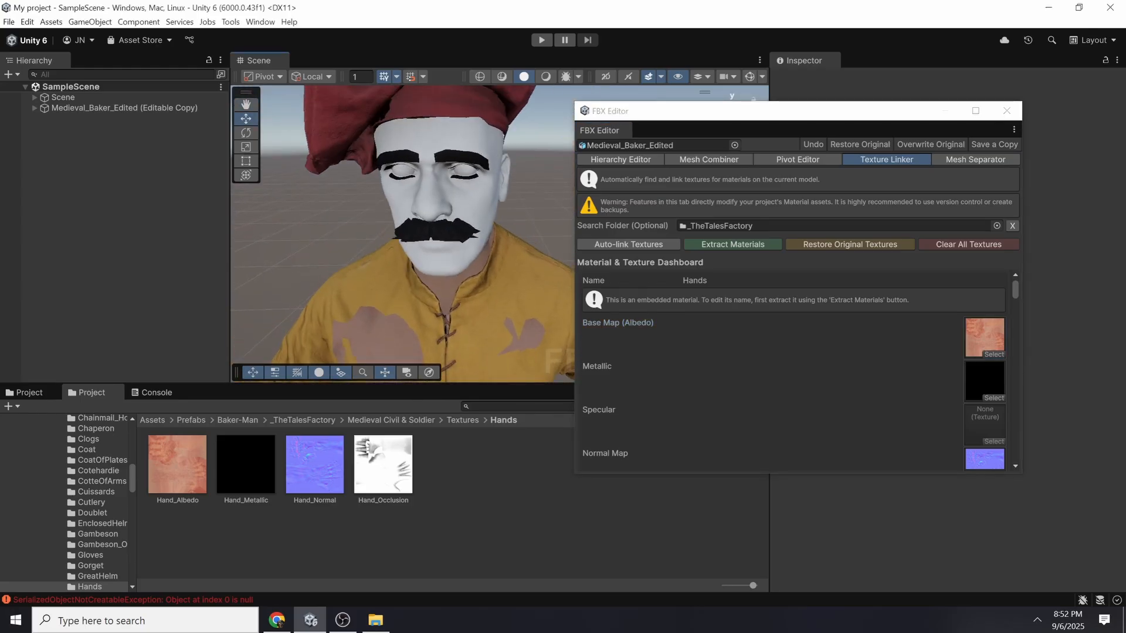
scroll(791, 369, "down", 8)
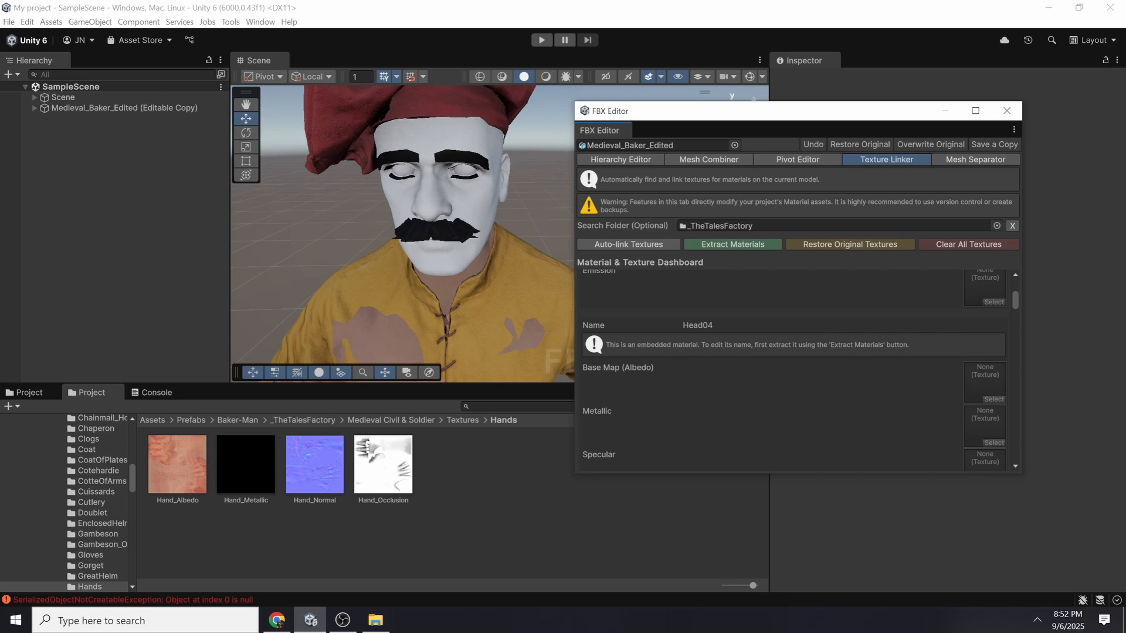
left_click(733, 245)
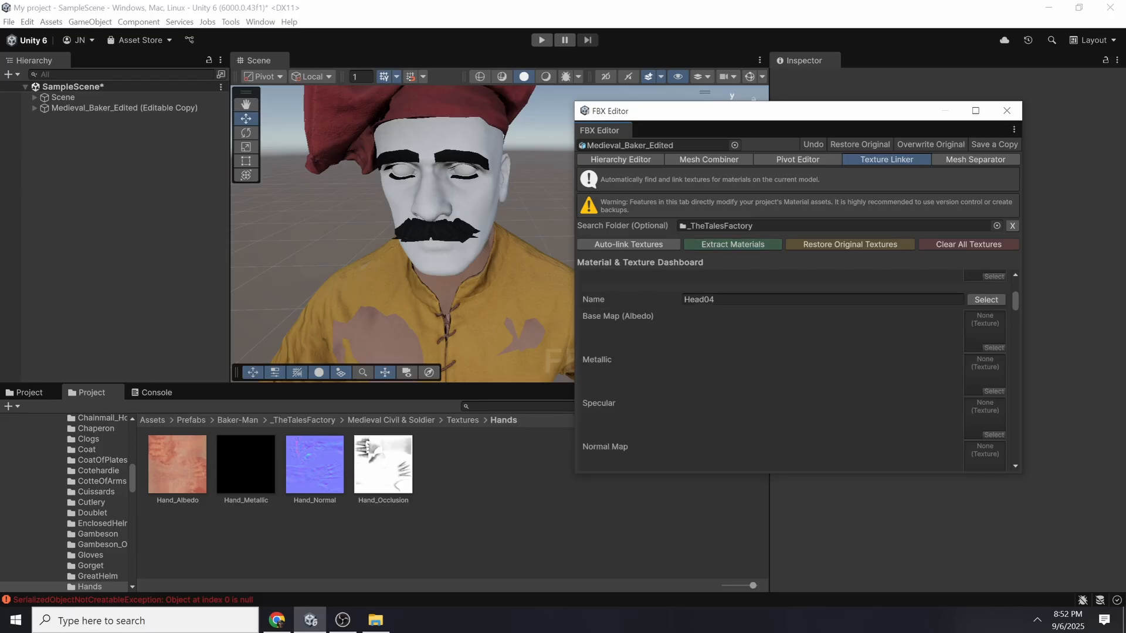
left_click(238, 421)
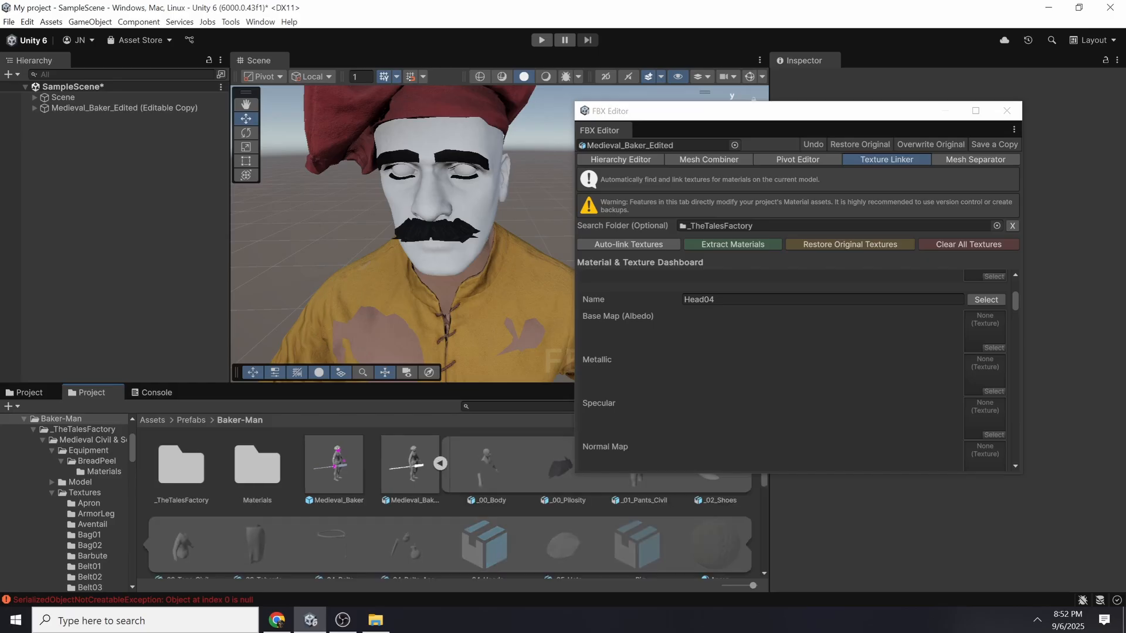
double_click(245, 467)
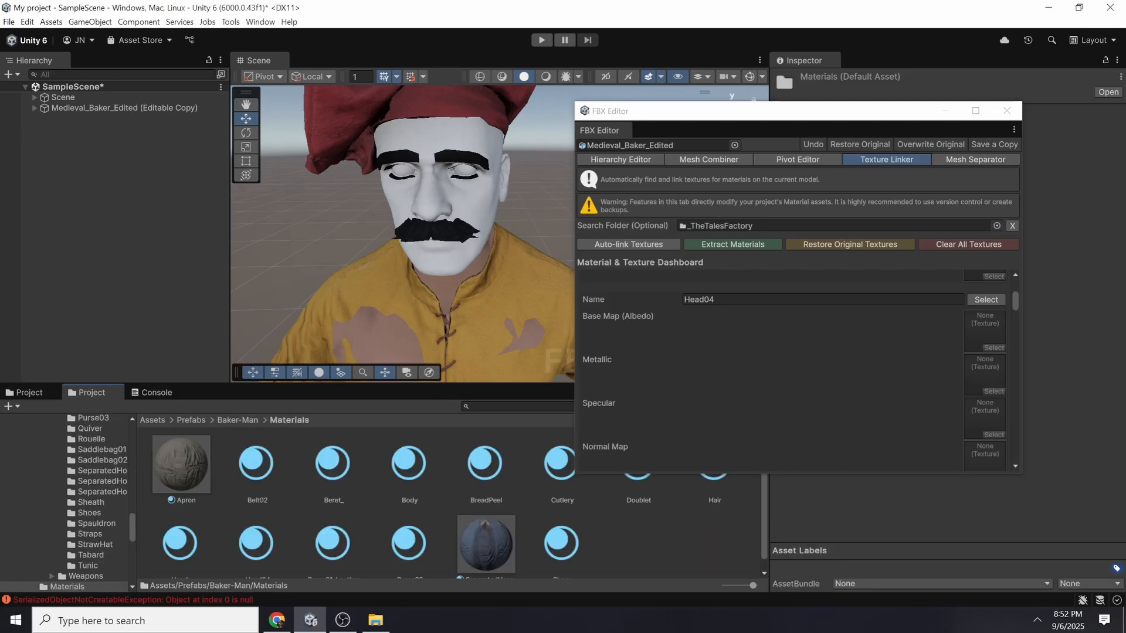
Step: Locate the Head04 material asset in the project from its entry in the Texture Linker's material list
left_click_drag(712, 113, 756, 96)
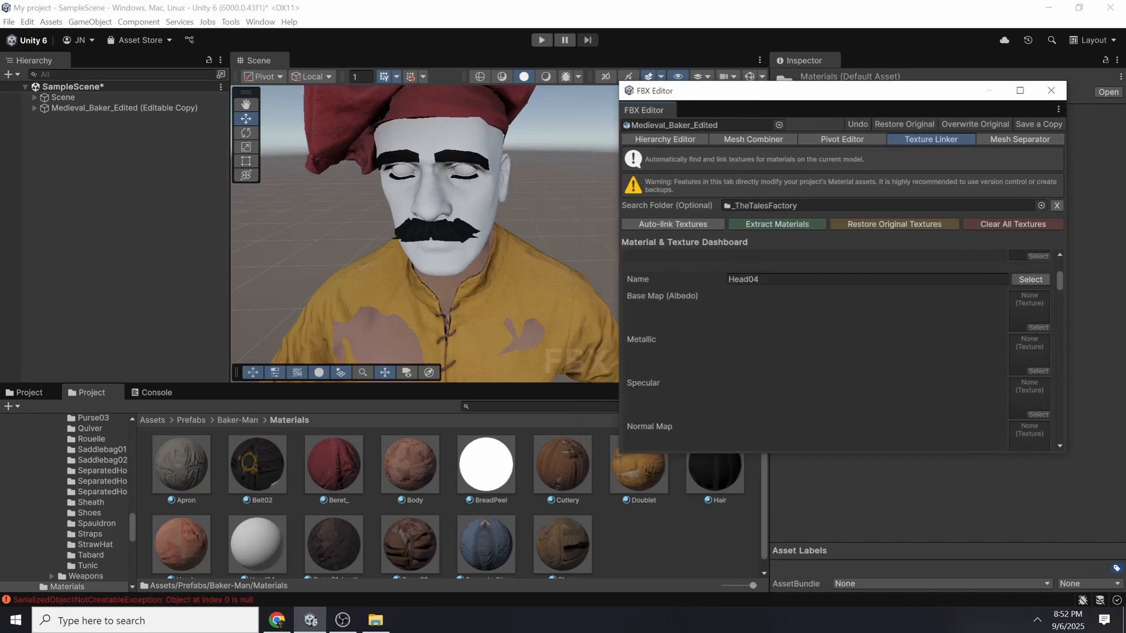
left_click(1030, 279)
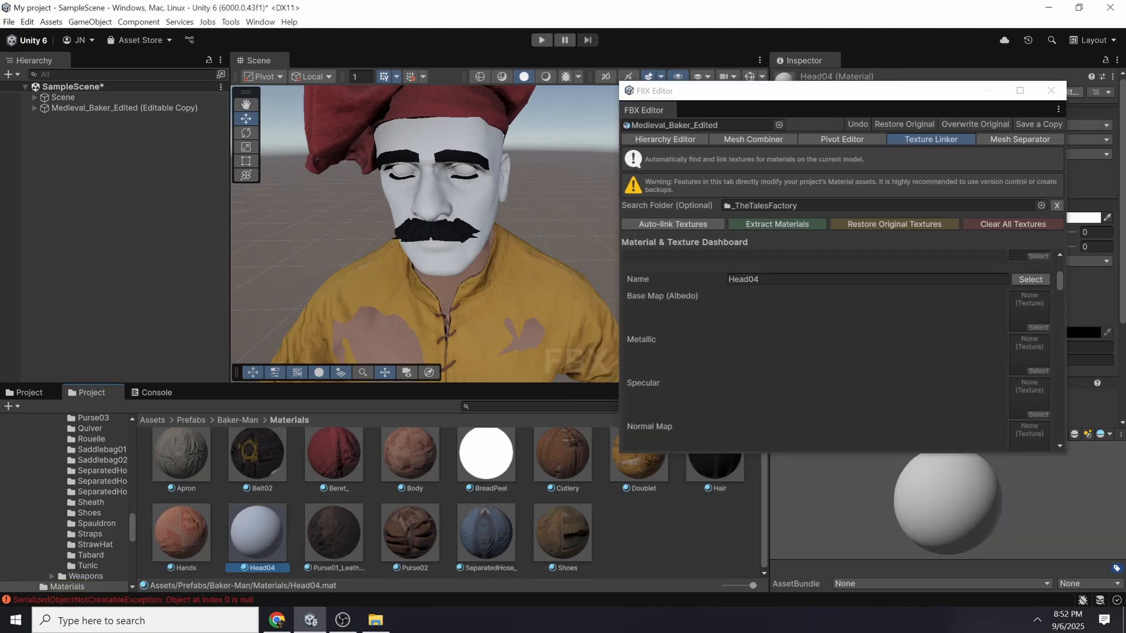
mouse_move(825, 96)
left_mouse_down()
mouse_move(720, 98)
mouse_move(807, 98)
left_mouse_up()
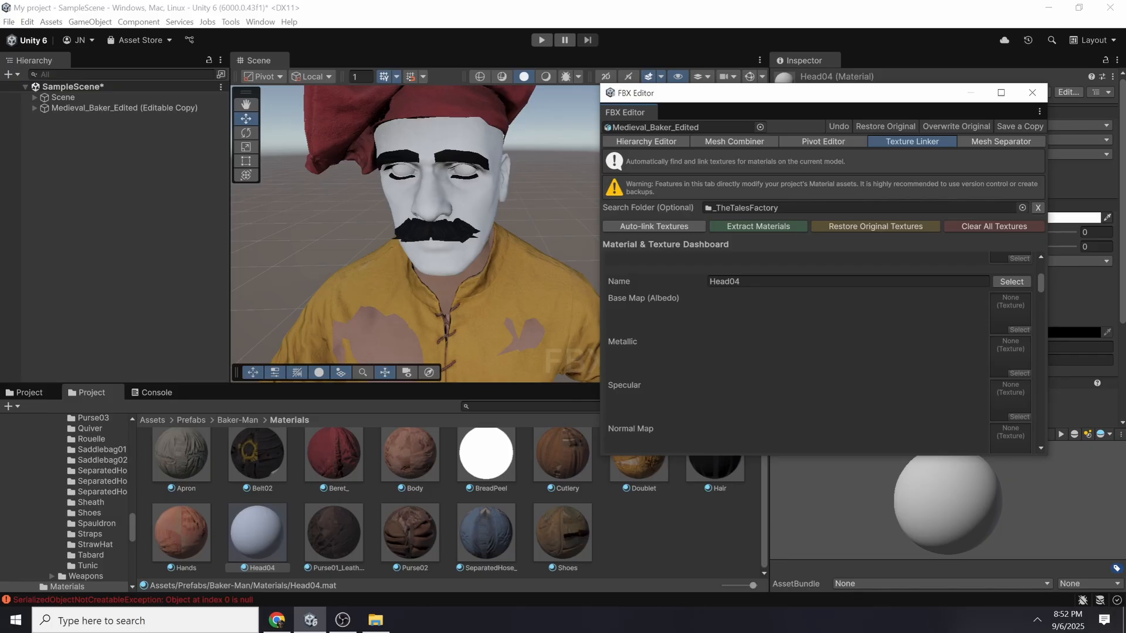
Step: Open the Head04 texture folder inside _TheTalesFactory's Medieval Civil & Soldier textures to check how its texture files are named
left_click(237, 421)
double_click(177, 466)
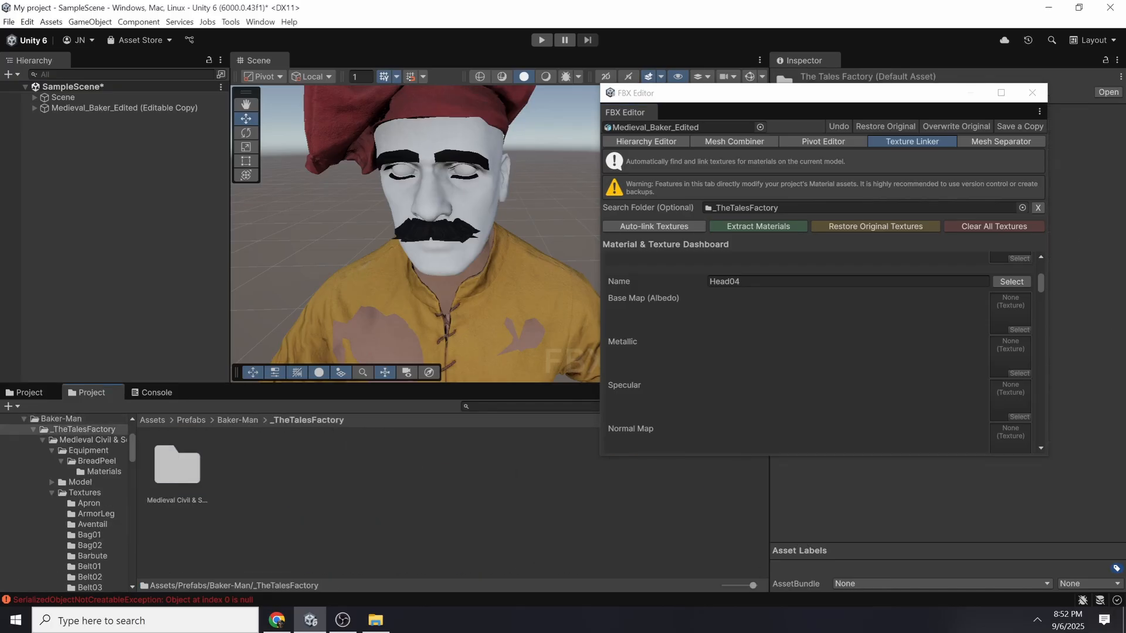
double_click(177, 466)
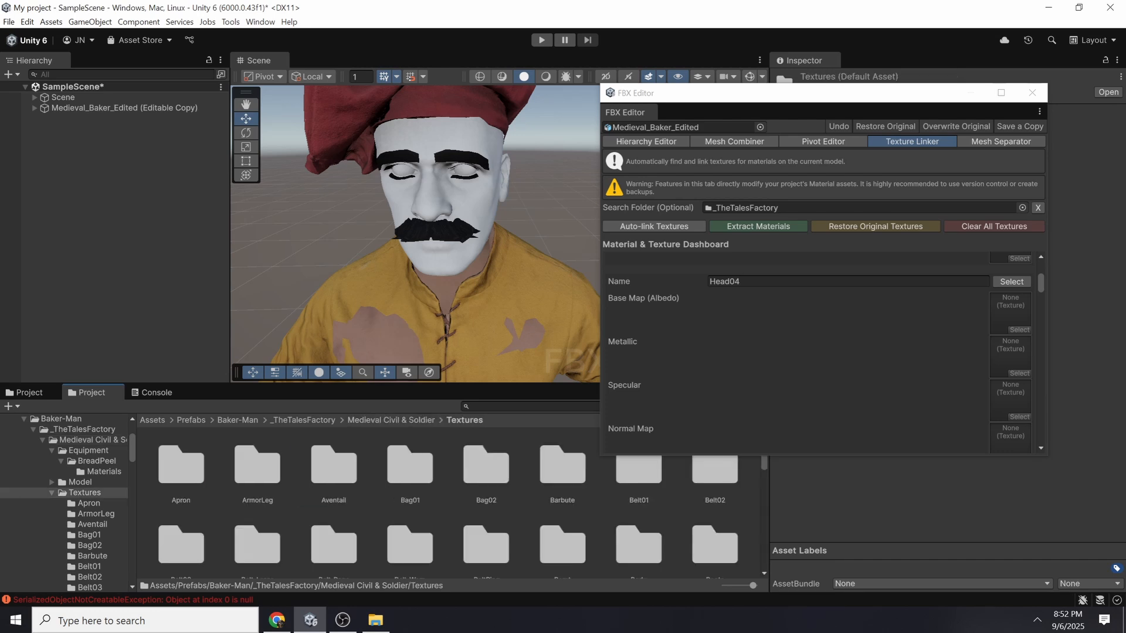
scroll(452, 505, "down", 2)
scroll(451, 504, "down", 1)
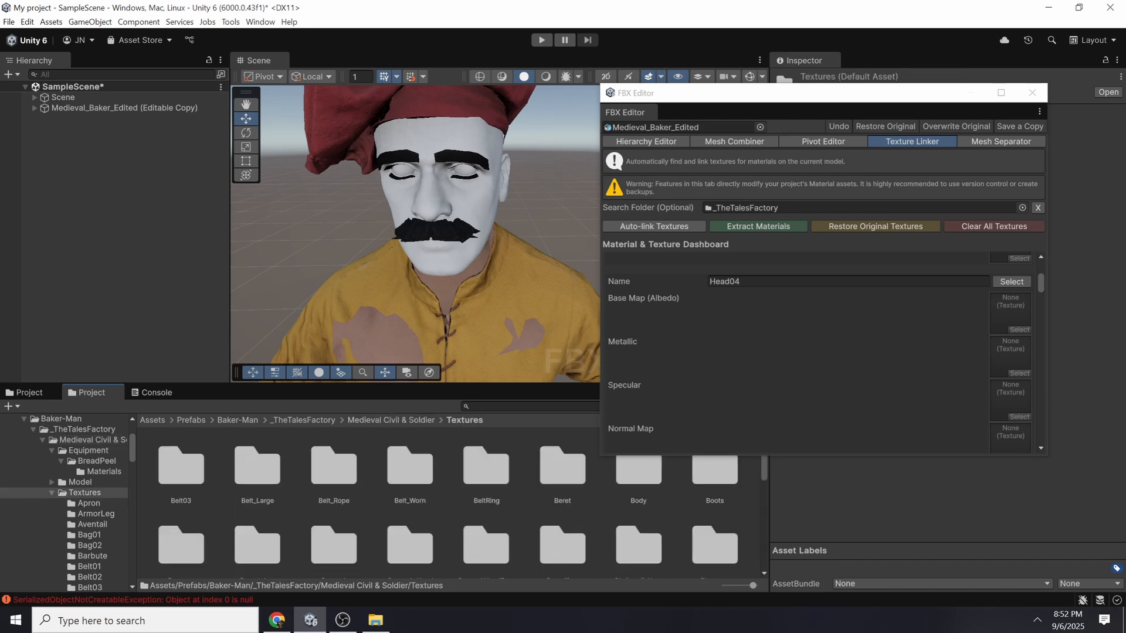
left_click_drag(516, 384, 517, 297)
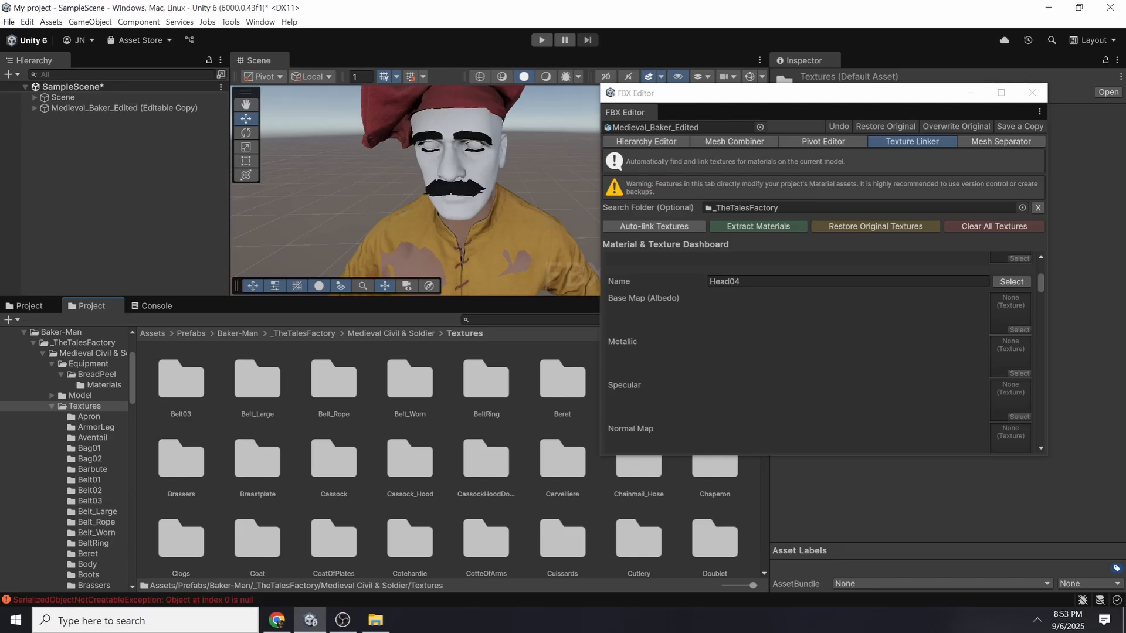
left_click_drag(600, 156, 650, 156)
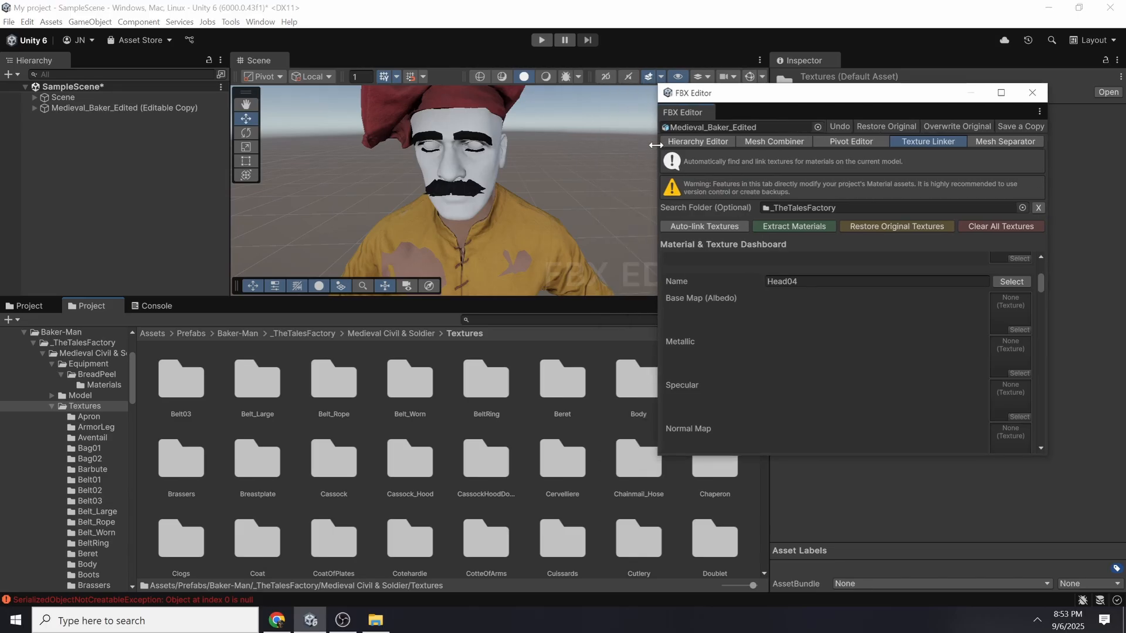
scroll(451, 464, "down", 6)
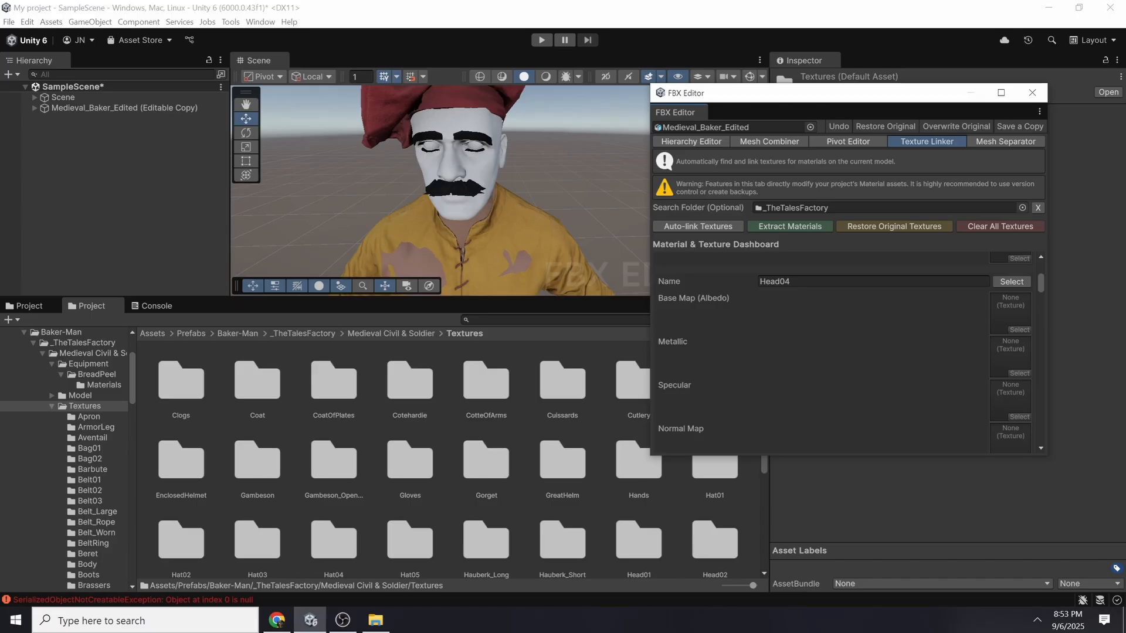
scroll(451, 464, "down", 3)
scroll(452, 464, "down", 2)
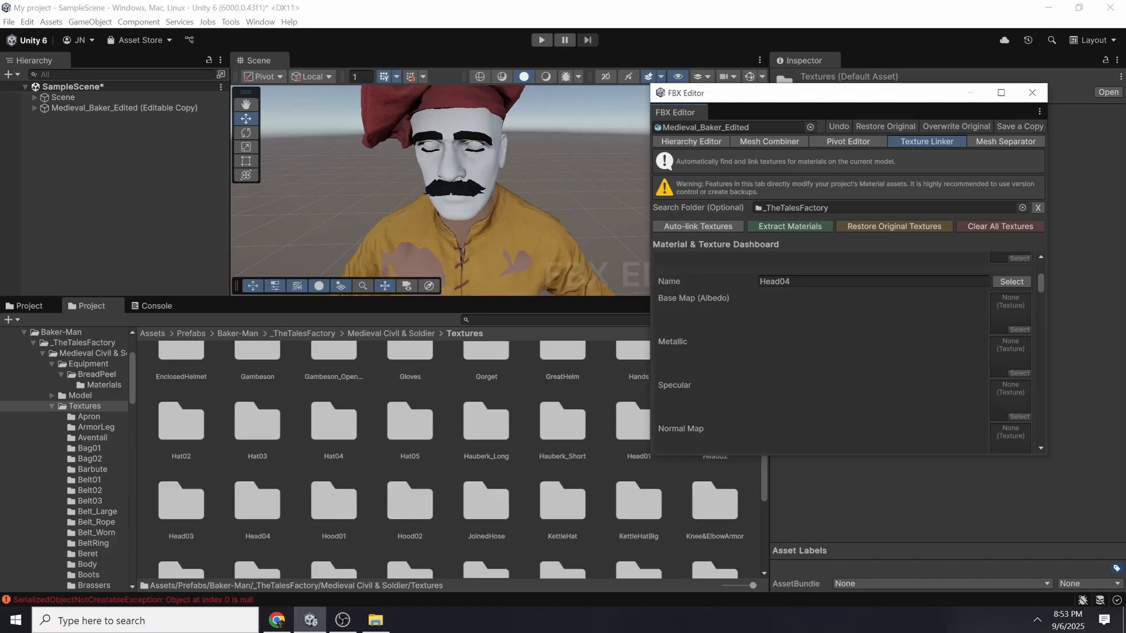
double_click(258, 502)
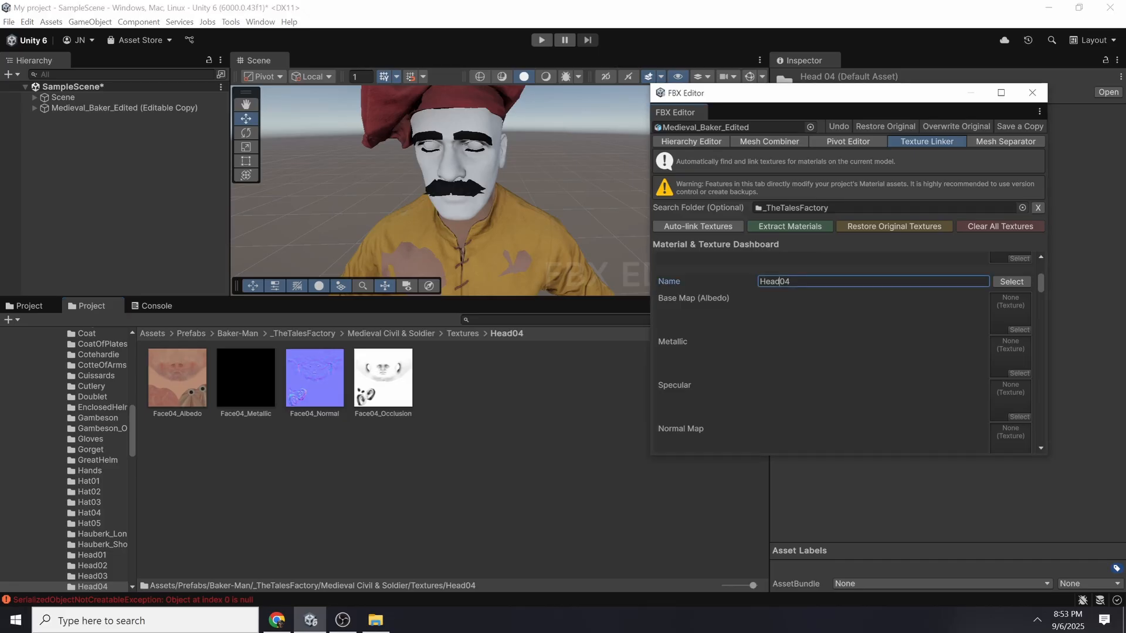
Step: Rename the Head04 material to Face04 in the dashboard and auto-link its textures, dismissing the report
left_click_drag(781, 282, 759, 282)
type("Face")
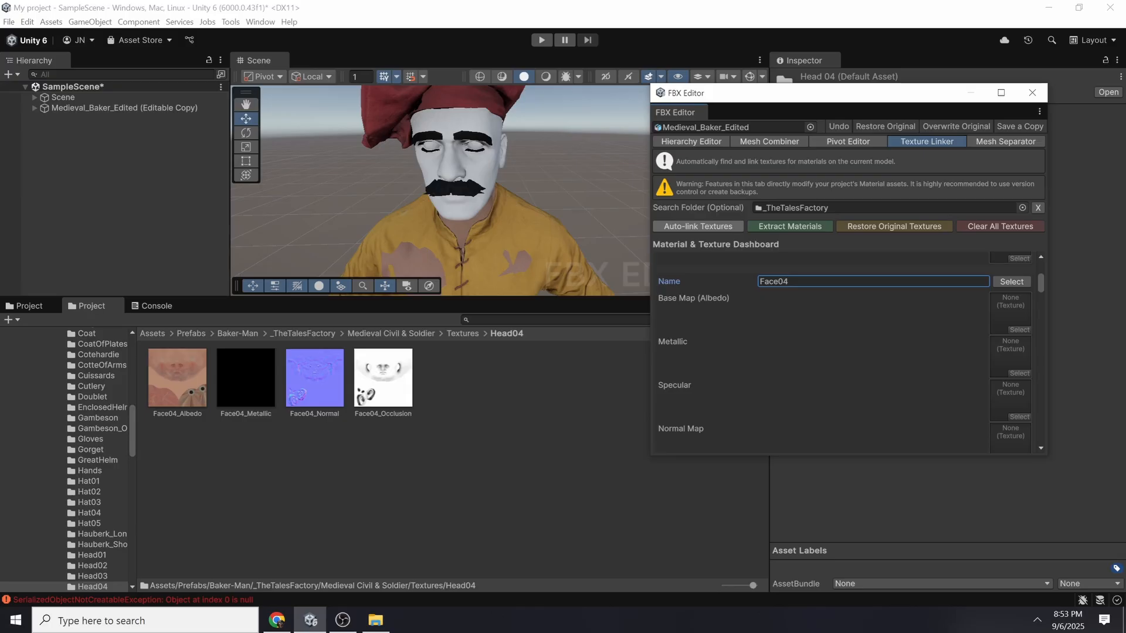
left_click(698, 227)
left_click(641, 328)
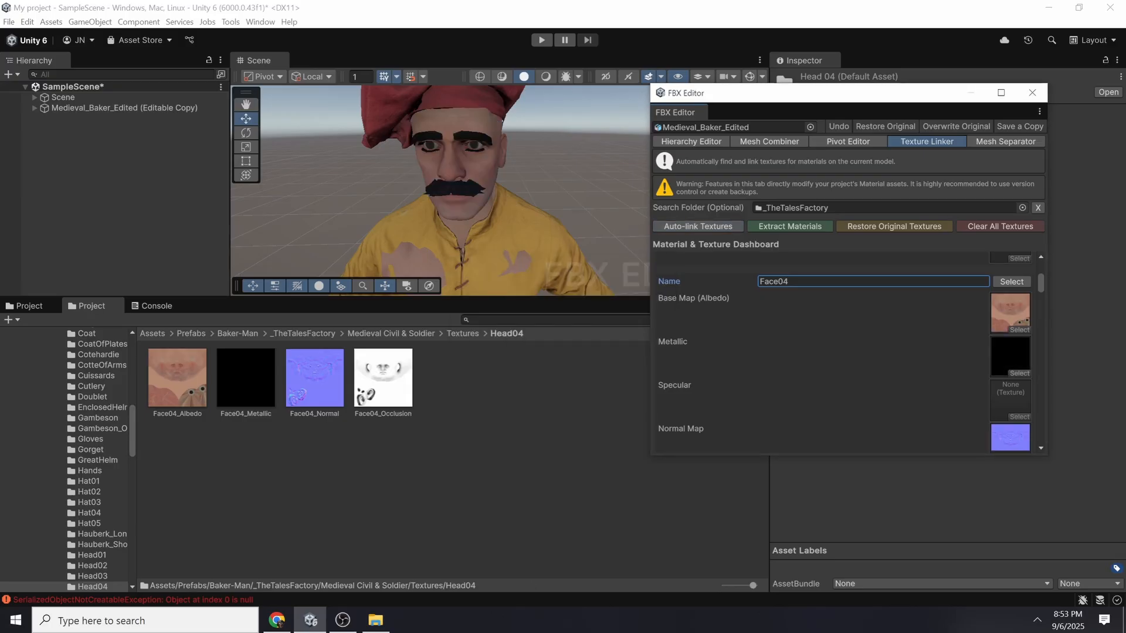
scroll(844, 352, "down", 3)
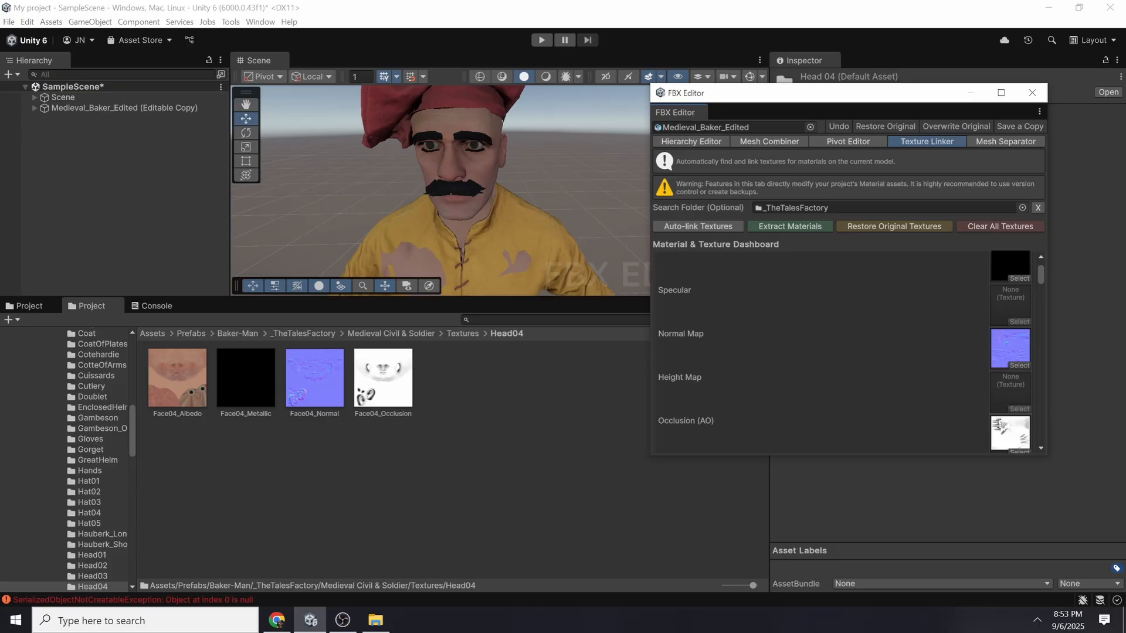
scroll(845, 352, "up", 2)
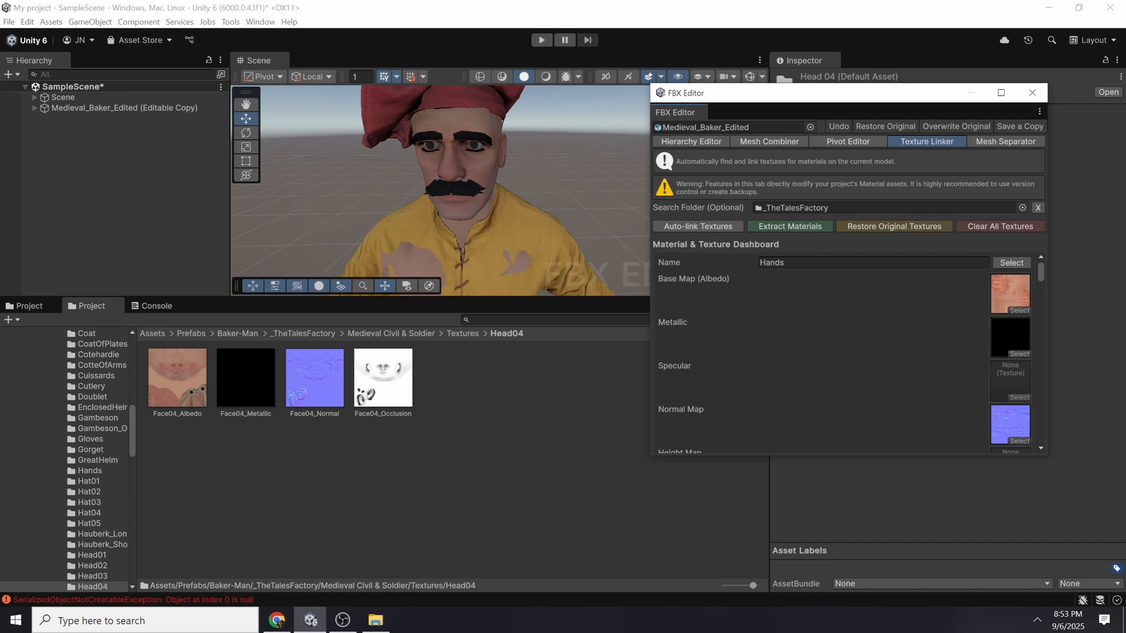
Step: Return to the Materials folder inside Baker-Man and select the Hair material, keeping its properties in view
left_click(303, 333)
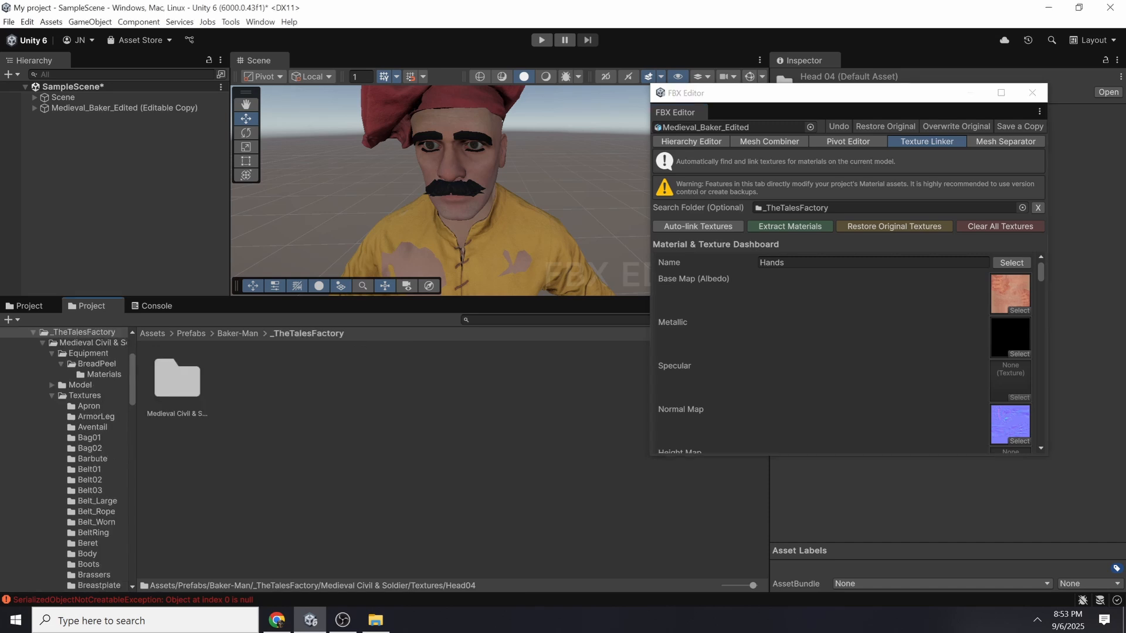
left_click(238, 334)
double_click(246, 379)
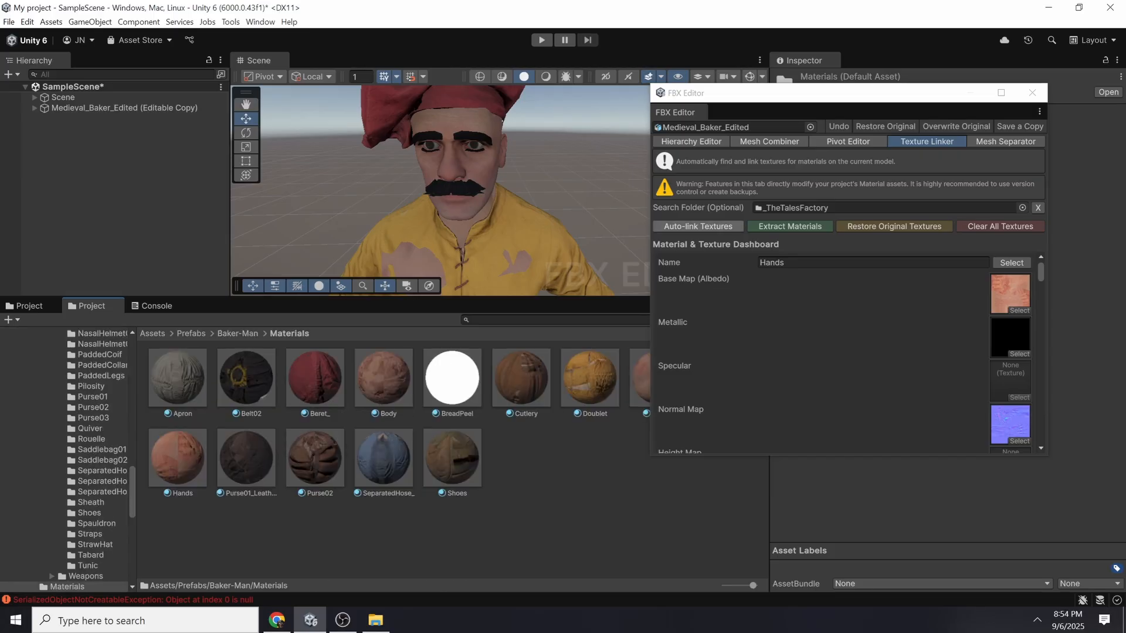
left_click_drag(811, 97, 952, 104)
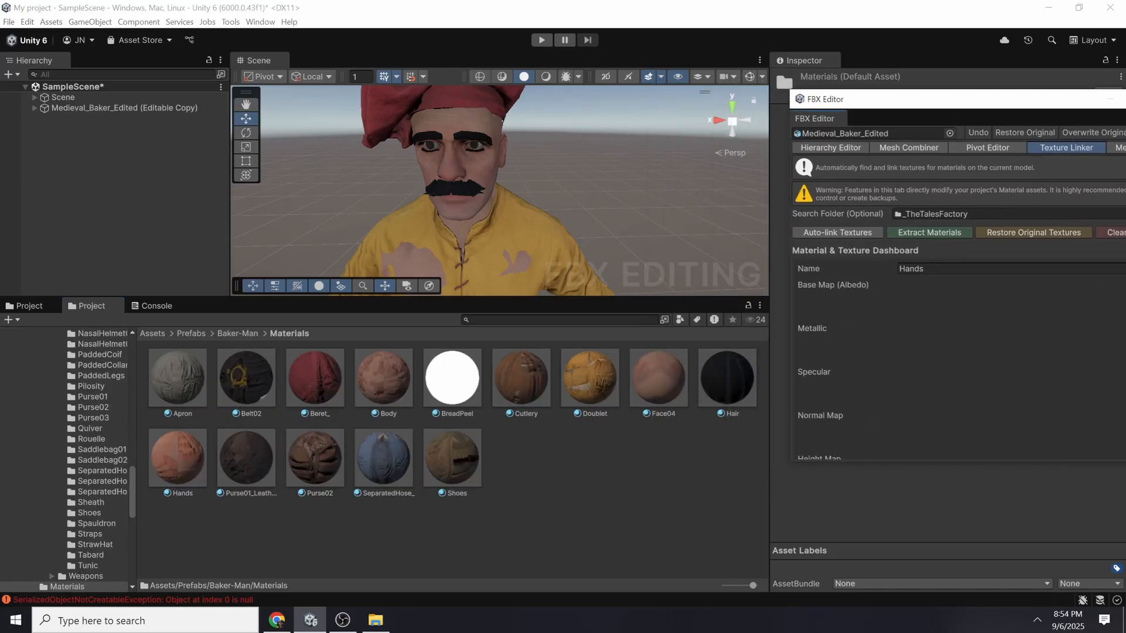
left_click(727, 378)
left_click_drag(851, 98, 109, 226)
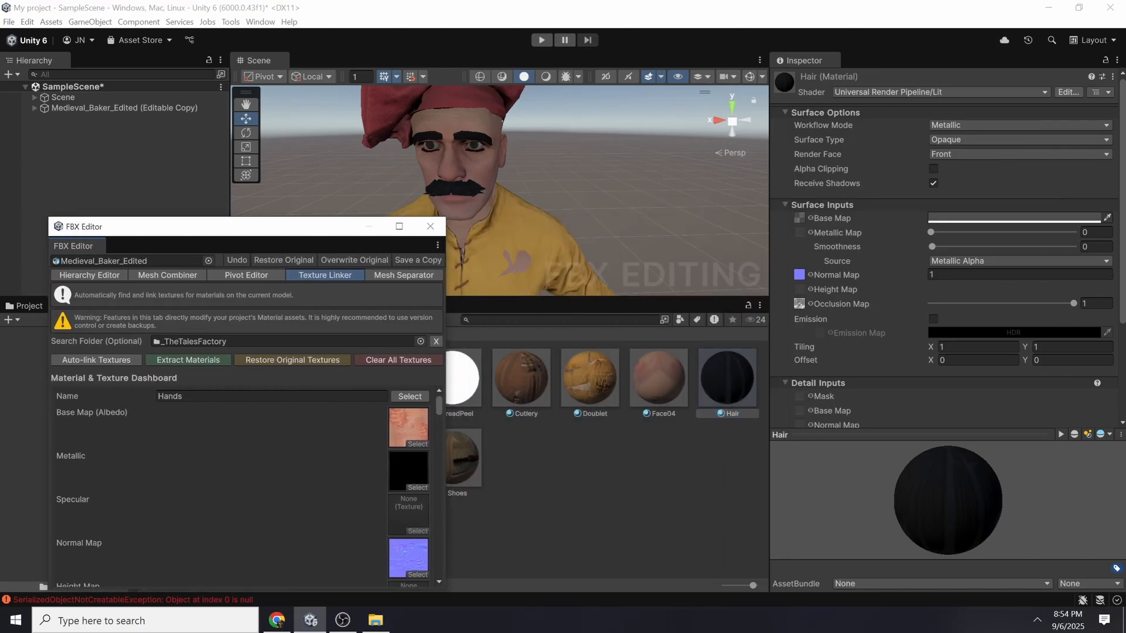
mouse_move(322, 217)
left_mouse_down()
mouse_move(321, 260)
mouse_move(304, 229)
left_mouse_up()
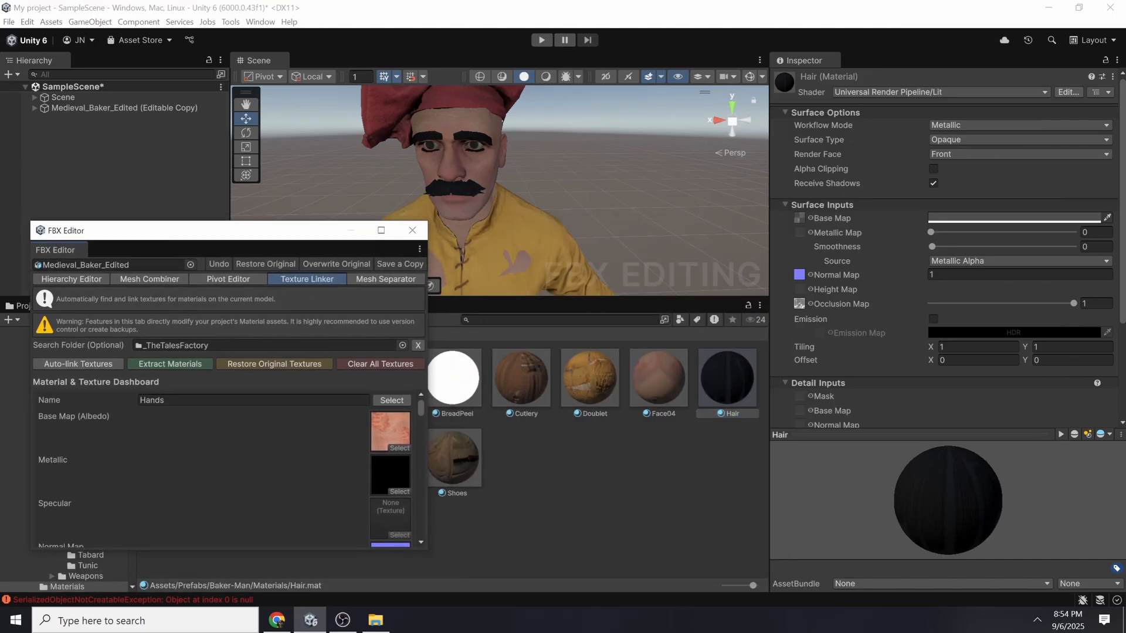
Step: Enable alpha clipping on the Hair material with a threshold of 0.26 and set its surface type to Transparent
left_click(933, 169)
mouse_move(464, 176)
middle_mouse_down()
mouse_move(563, 211)
mouse_move(461, 168)
middle_mouse_up()
scroll(563, 211, "up", 4)
left_click(1018, 139)
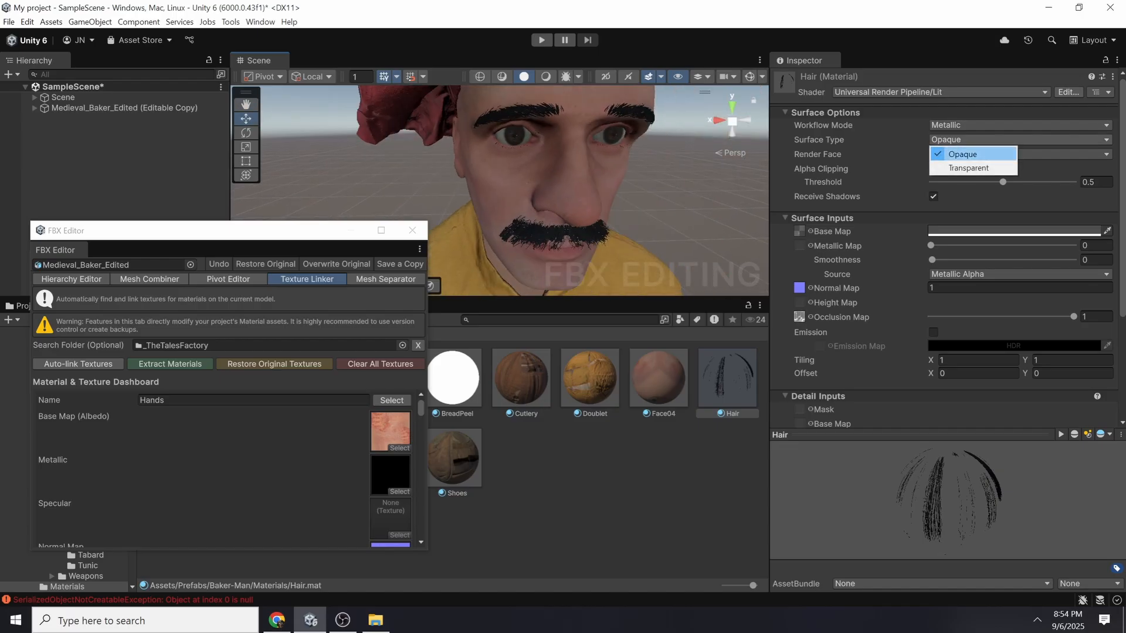
left_click(956, 167)
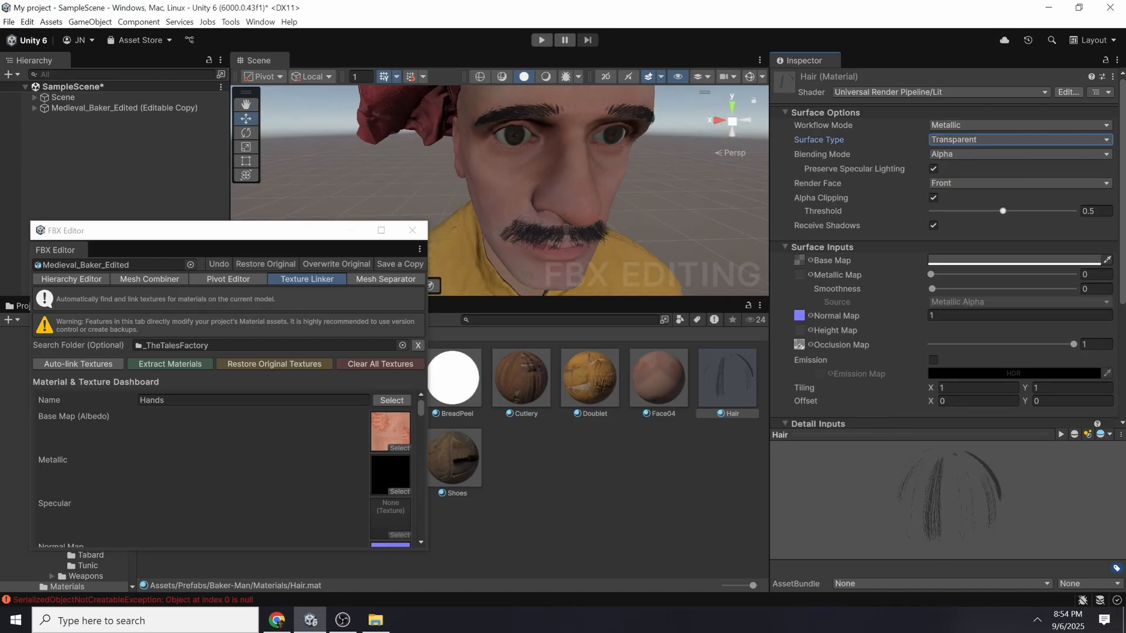
left_click_drag(1003, 211, 969, 212)
Step: Select the baker's bread peel in the scene and turn off emission on its BreadPeel material
scroll(557, 199, "down", 5)
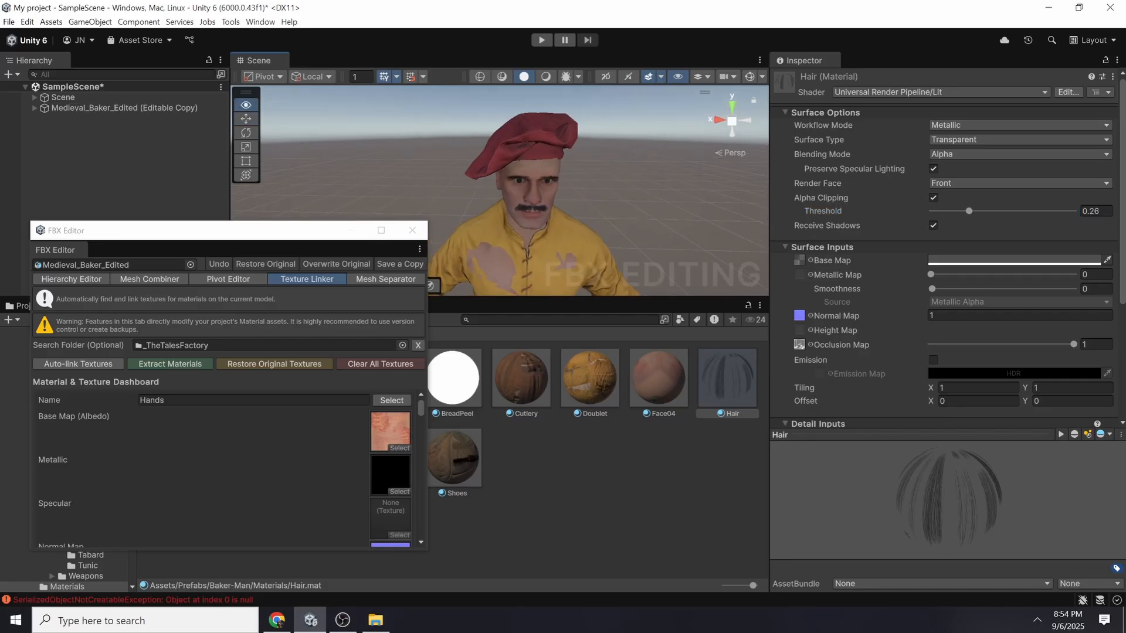
scroll(557, 199, "down", 4)
middle_click_drag(540, 223, 642, 117)
left_click(573, 258)
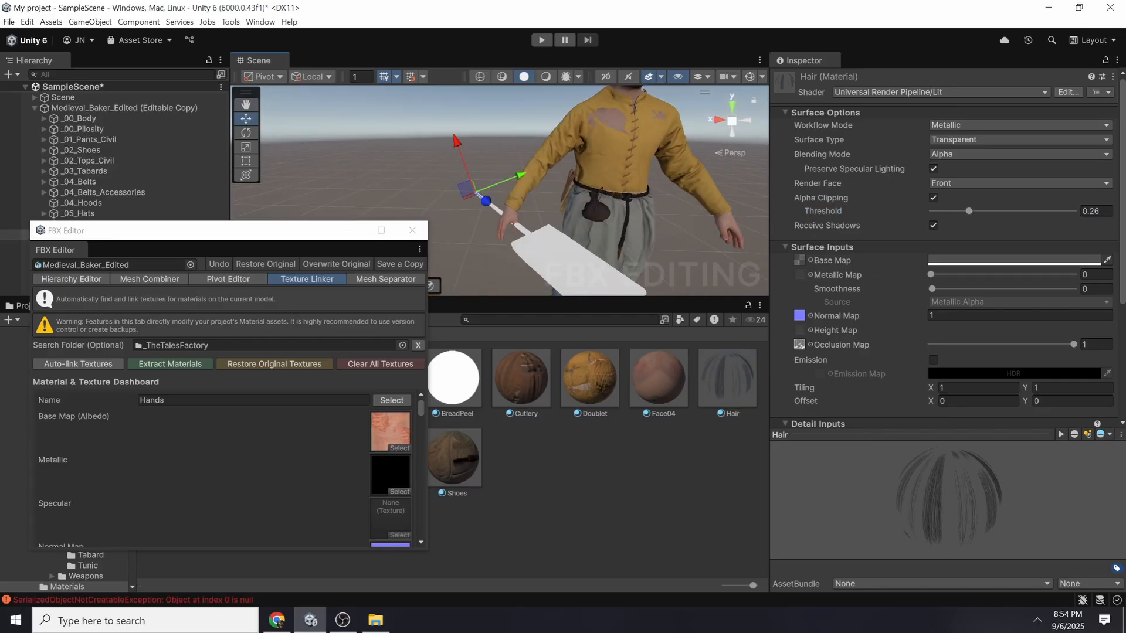
scroll(944, 323, "down", 5)
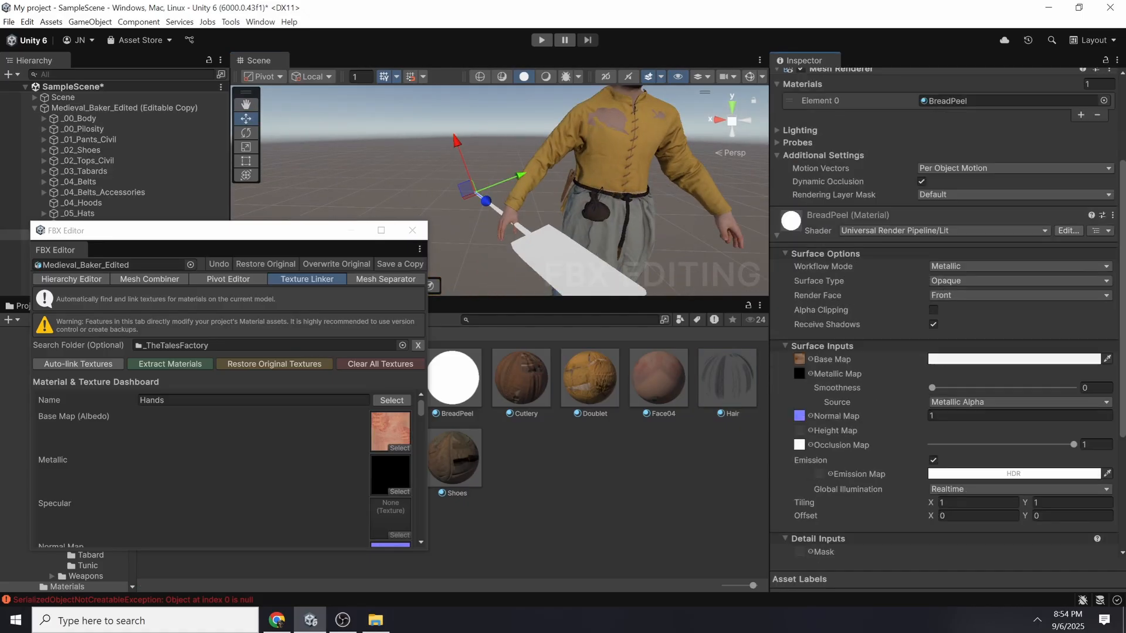
scroll(944, 323, "down", 3)
left_click(933, 388)
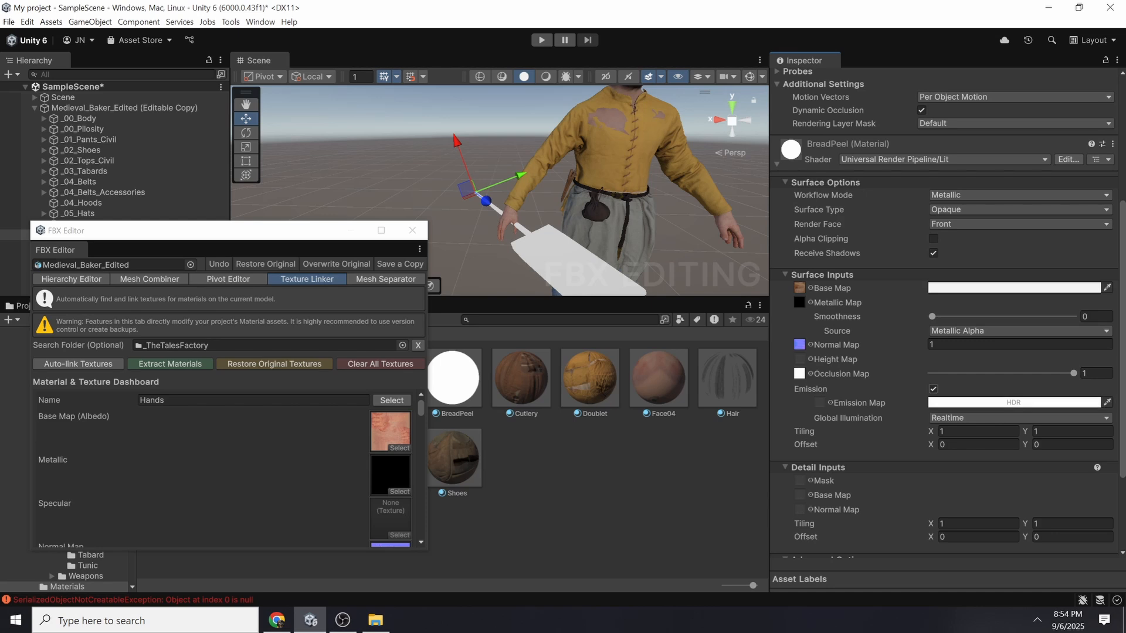
right_click_drag(586, 176, 594, 211)
scroll(594, 211, "down", 3)
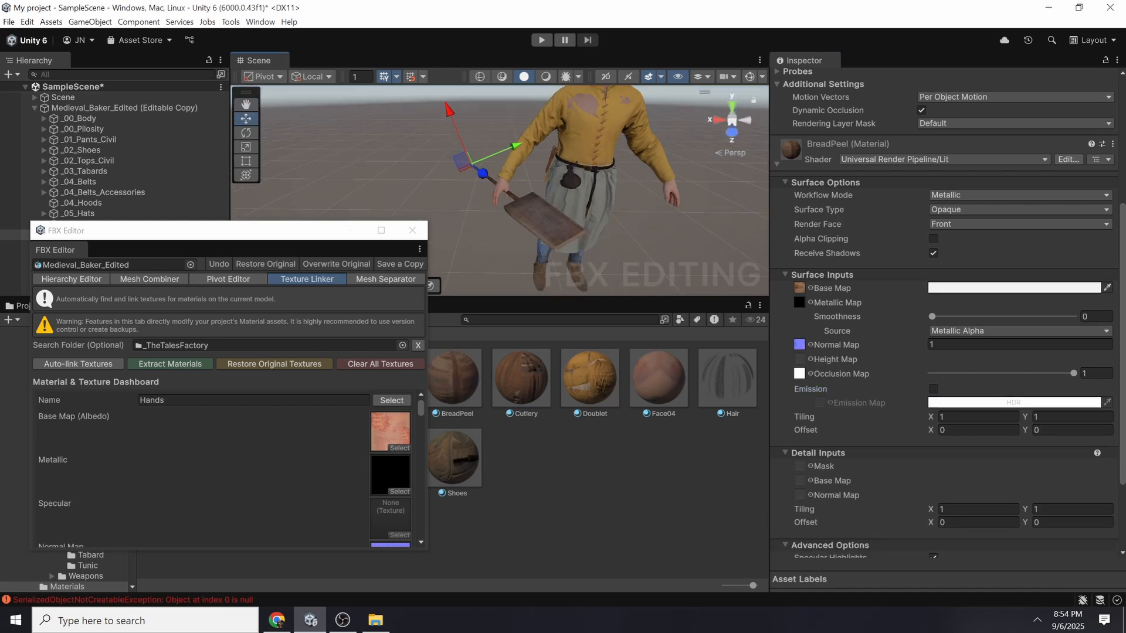
middle_click_drag(586, 153, 539, 234)
scroll(539, 234, "up", 3)
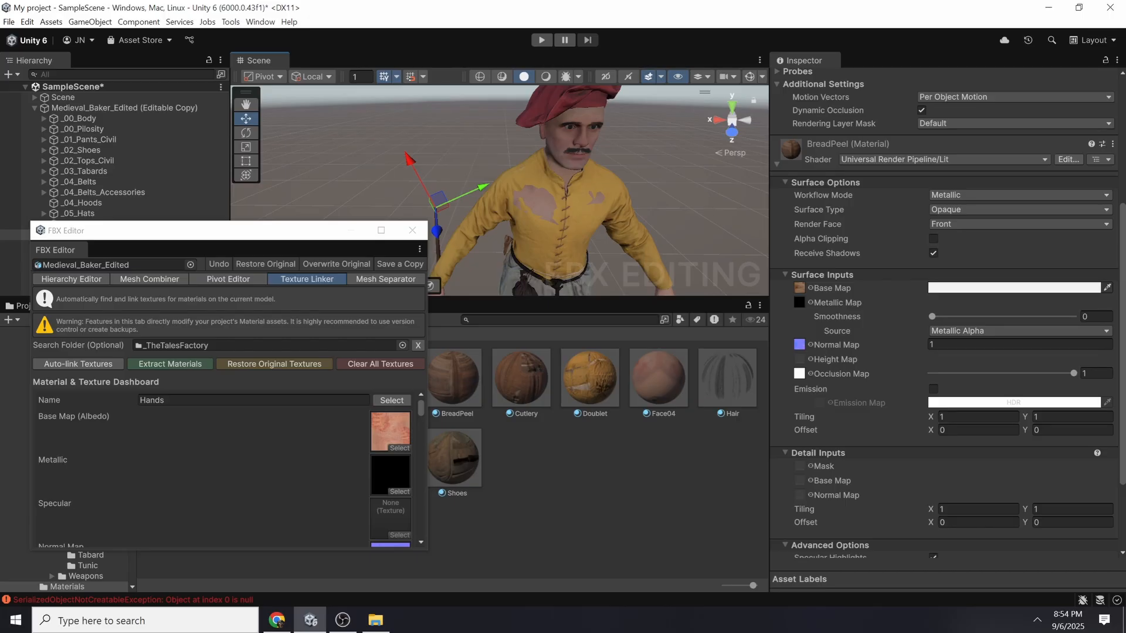
Step: Select the Medieval_Baker_Edited model file in the Baker-Man folder and examine its material slots and preview
left_click_drag(235, 236, 803, 131)
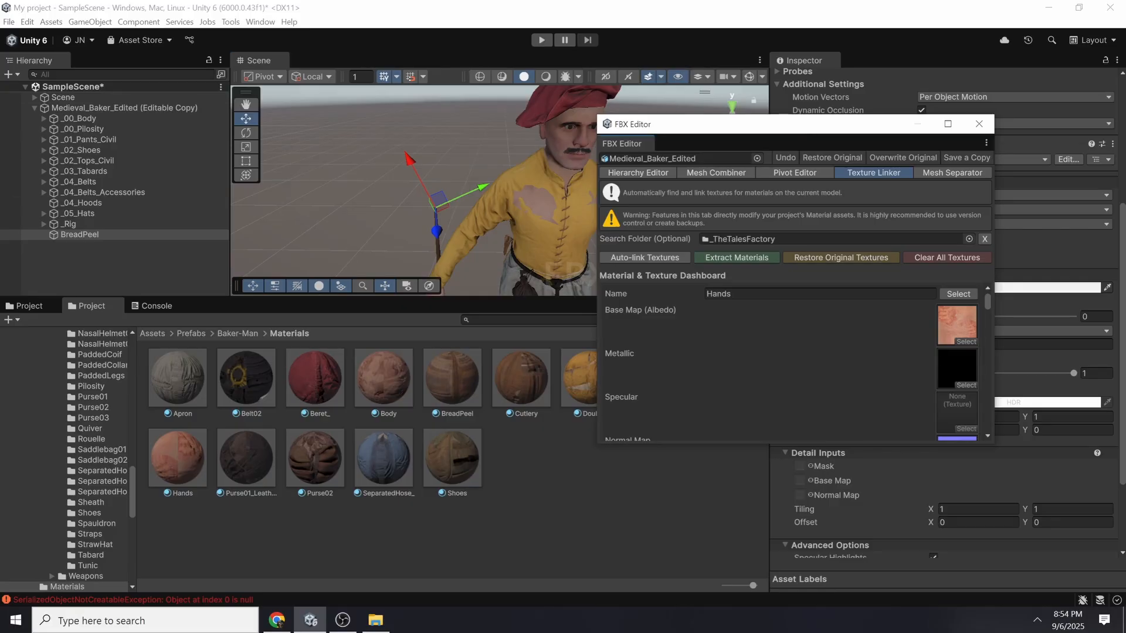
left_click(237, 334)
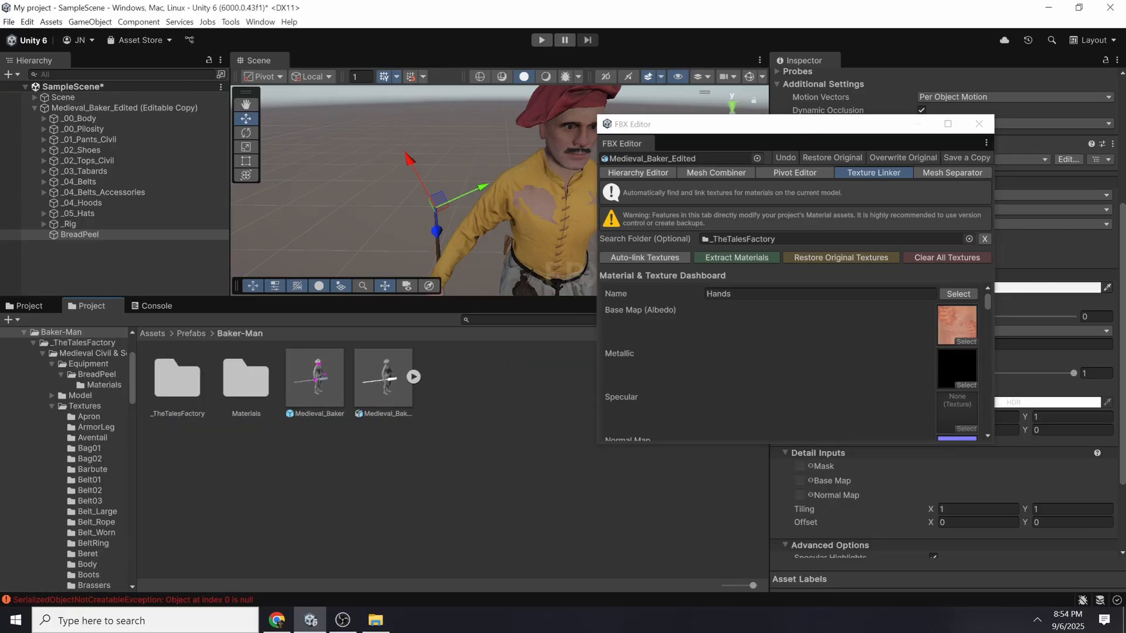
left_click(383, 378)
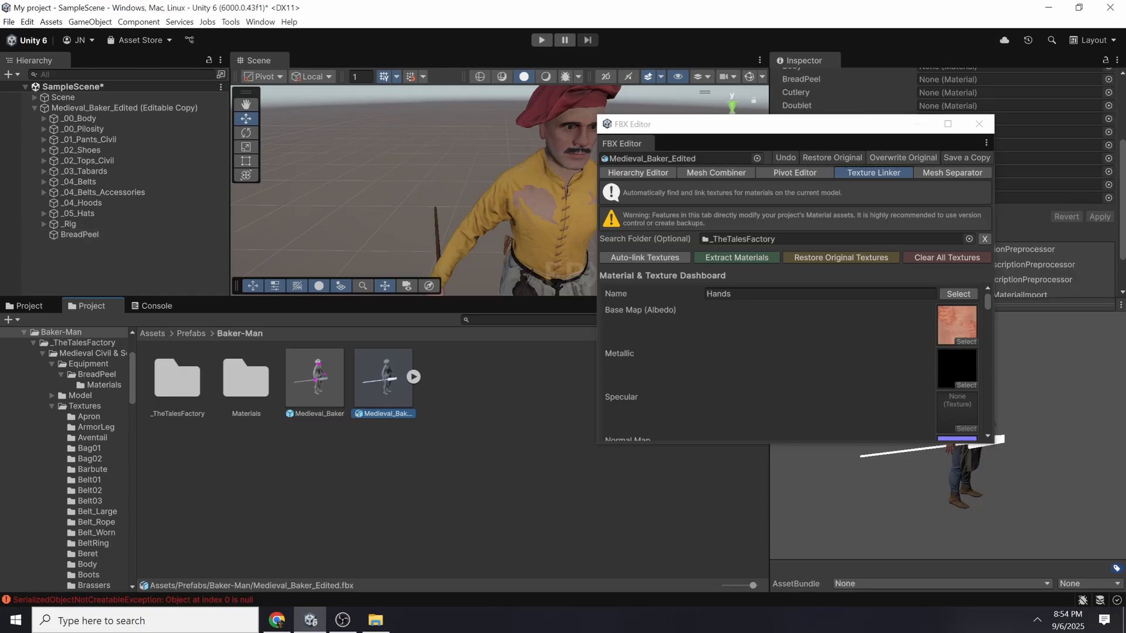
left_click_drag(828, 133, 277, 80)
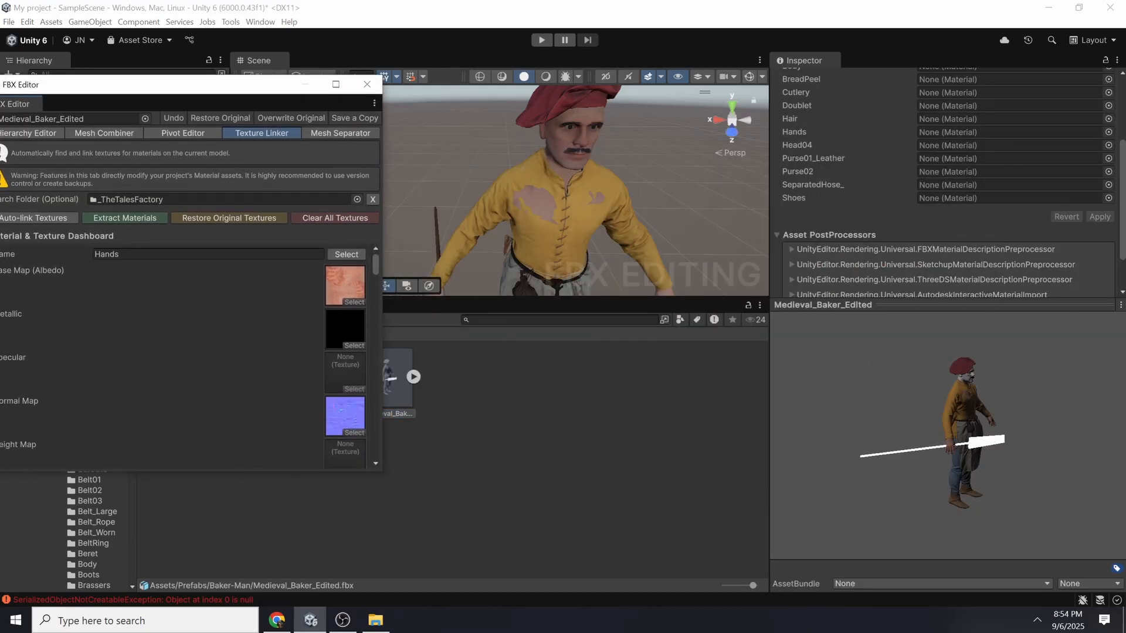
left_click_drag(264, 470, 264, 512)
mouse_move(259, 87)
left_mouse_down()
mouse_move(276, 89)
mouse_move(253, 97)
left_mouse_up()
scroll(541, 217, "down", 5)
scroll(535, 214, "down", 2)
middle_click_drag(535, 215, 525, 274)
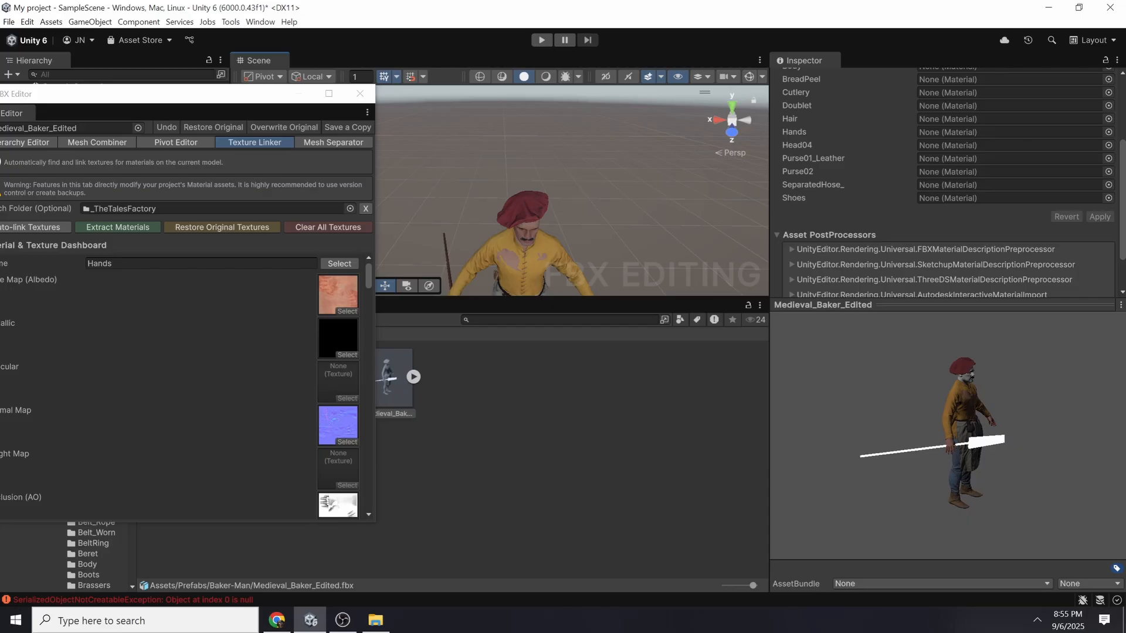
left_click_drag(176, 93, 812, 81)
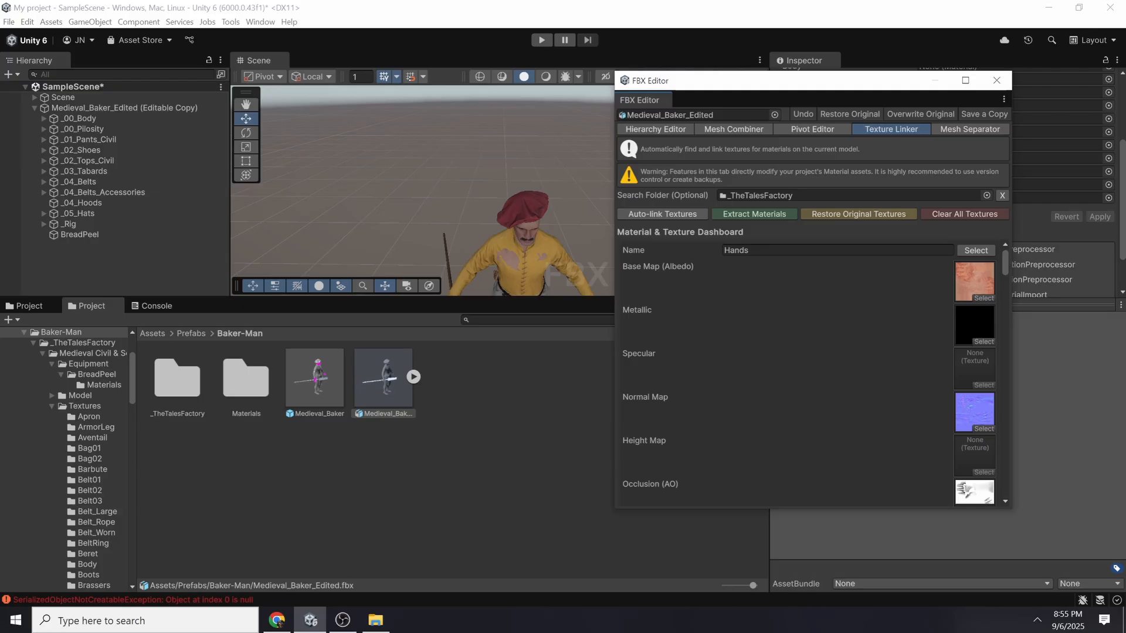
left_click_drag(841, 87, 786, 139)
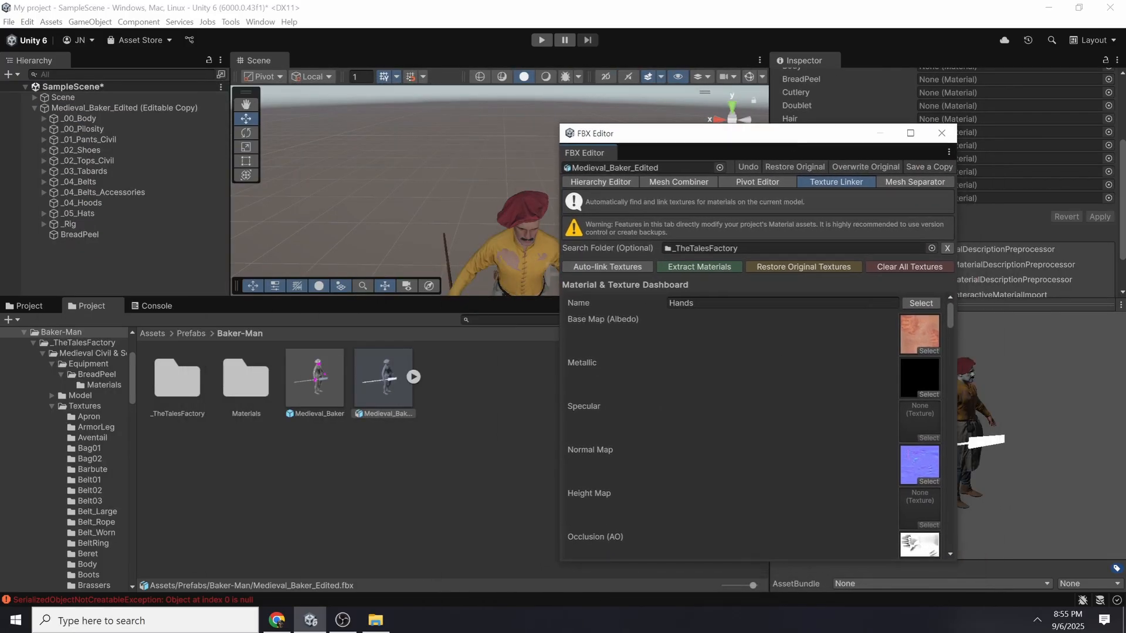
Step: Move the FBX Editor window aside and examine the remapped material slots of the Medieval_Baker_Edited model
left_click_drag(645, 134, 77, 92)
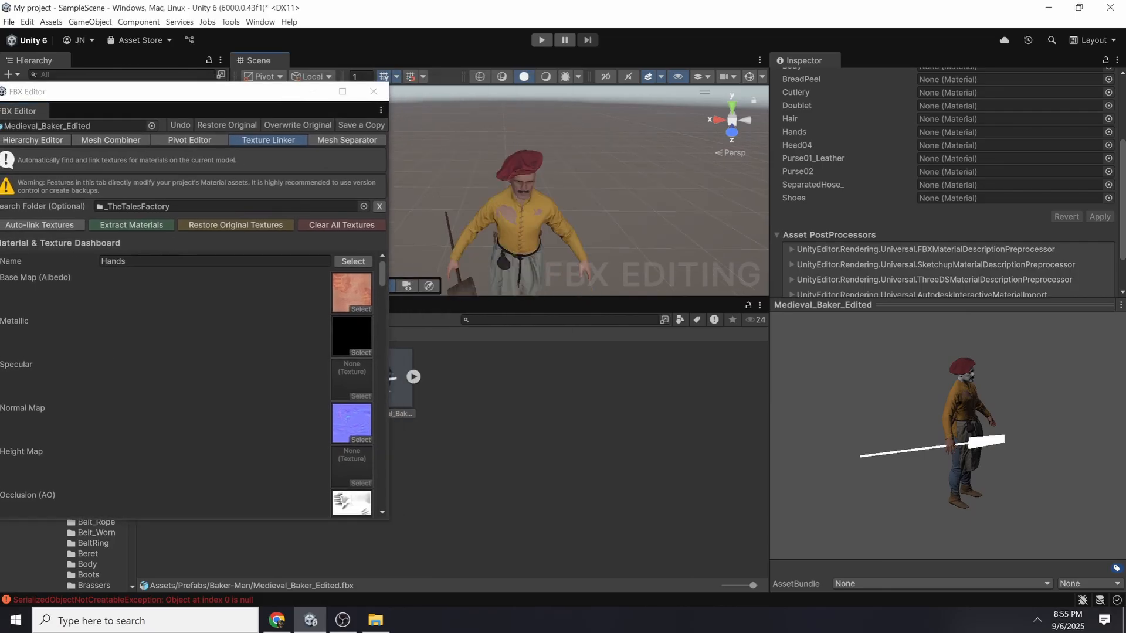
scroll(962, 252, "up", 3)
left_click_drag(962, 305, 962, 367)
scroll(945, 212, "up", 3)
scroll(944, 212, "down", 1)
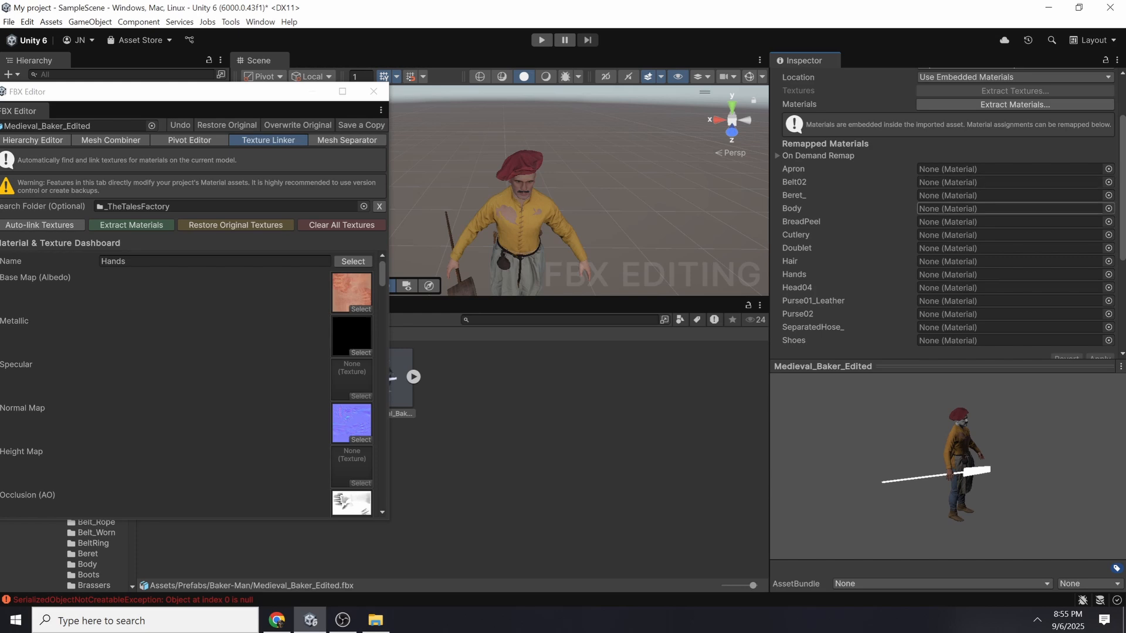
Step: Select the baker's moustache in the scene and examine the surface settings of its Hair material
left_click_drag(176, 92, 570, 102)
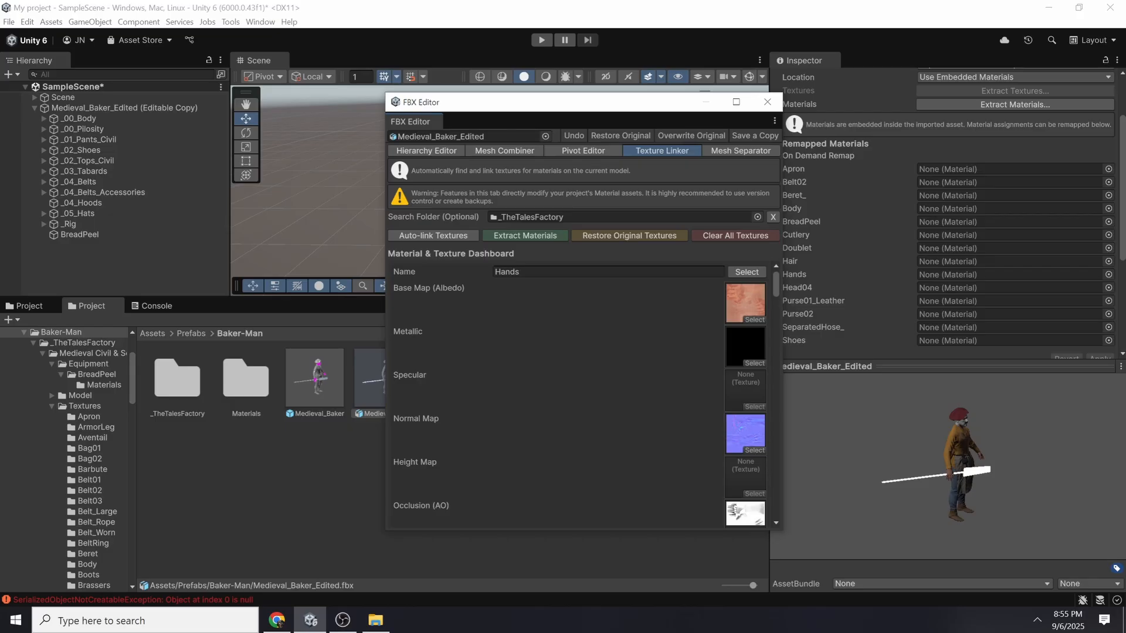
left_click(315, 381)
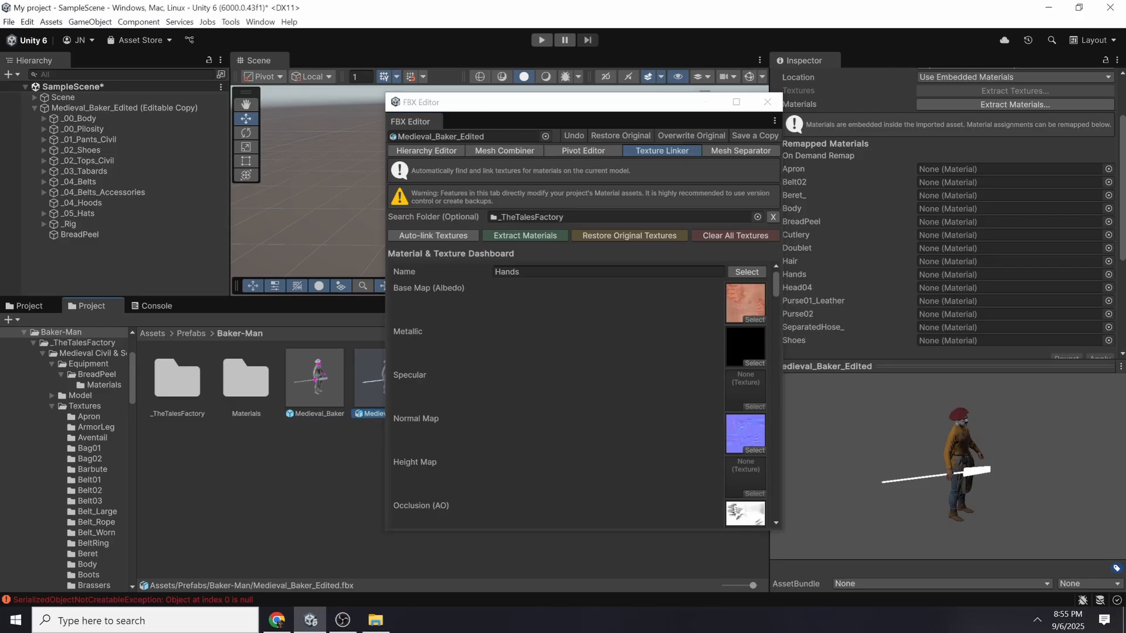
left_click(370, 383)
left_click_drag(446, 102, 229, 141)
scroll(580, 194, "up", 4)
left_click(586, 194)
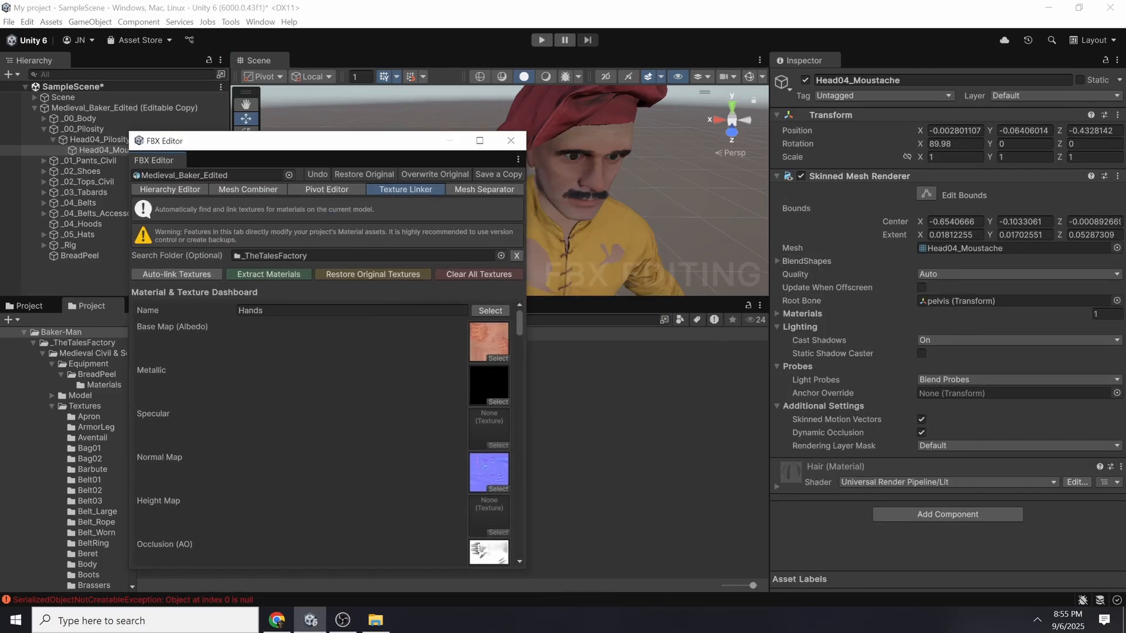
left_click(778, 486)
scroll(879, 411, "down", 10)
scroll(880, 410, "up", 10)
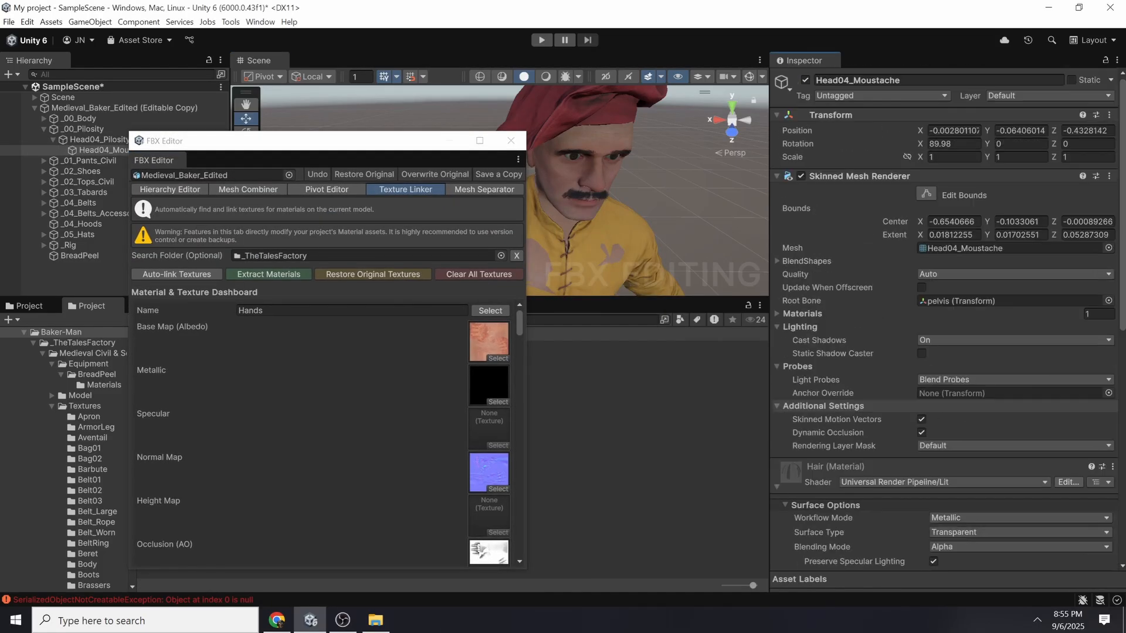
Step: Collapse the baker's hierarchy and select the Medieval_Baker_Edited model file, keeping its import settings in view
left_click_drag(294, 141, 678, 138)
left_click(34, 107)
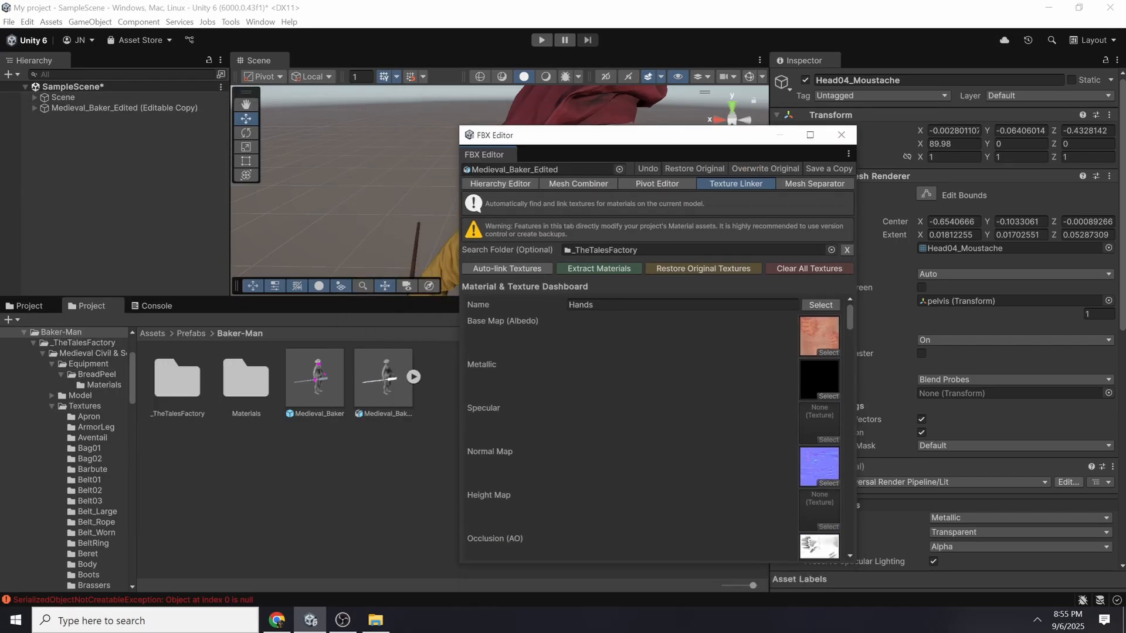
left_click(383, 379)
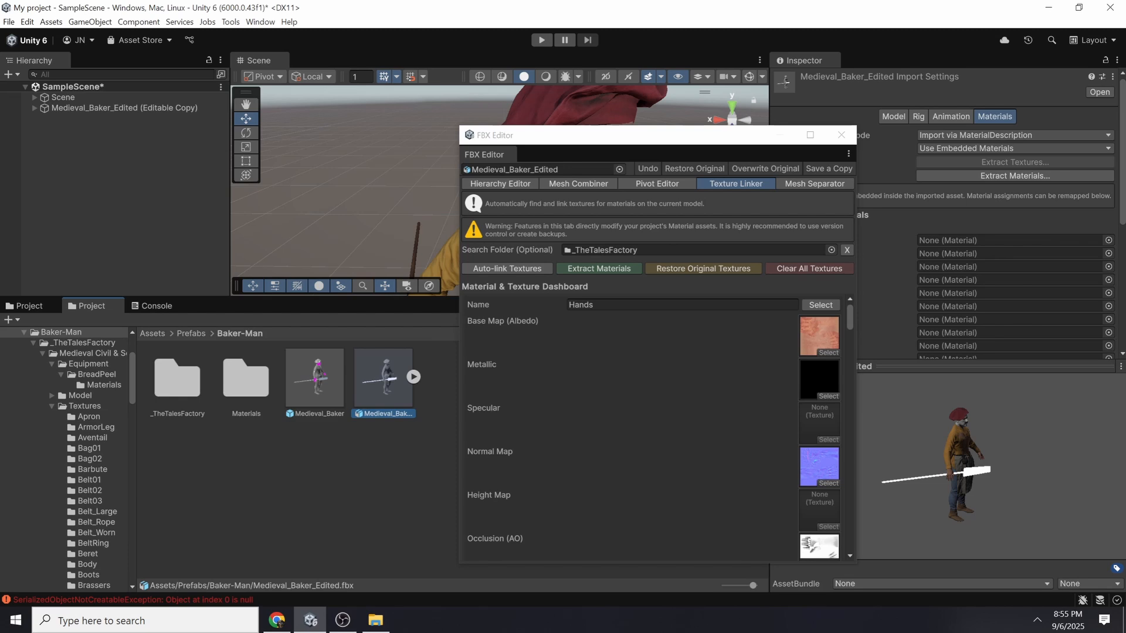
left_click_drag(587, 135, 392, 82)
Step: Search and remap the model's materials on demand with the naming set to From Model's Material
left_click(778, 227)
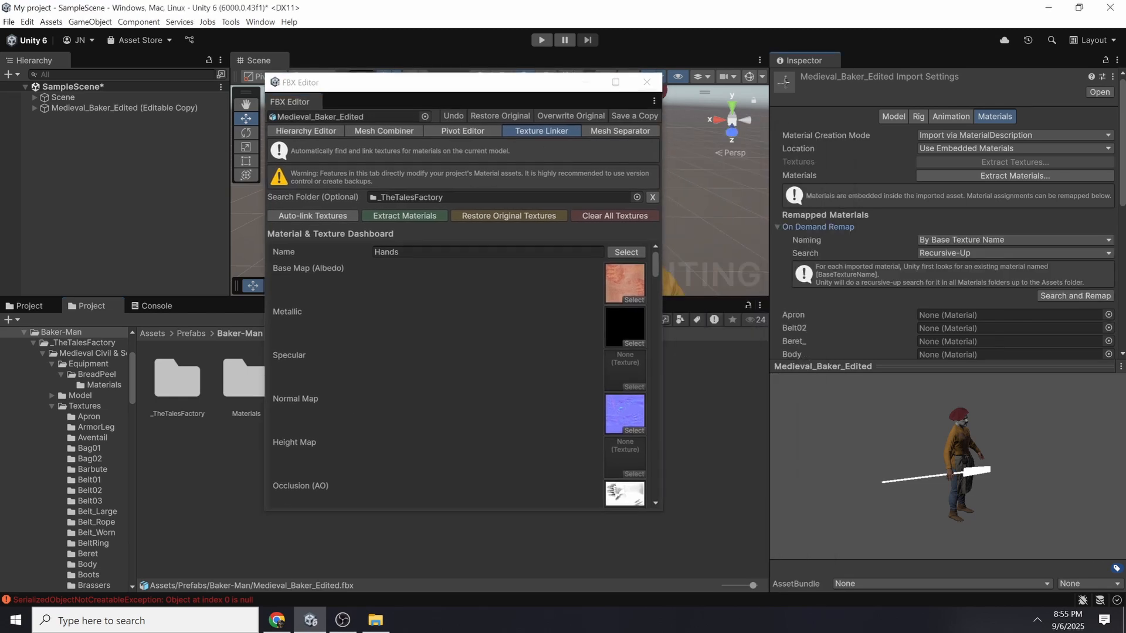
left_click(1014, 240)
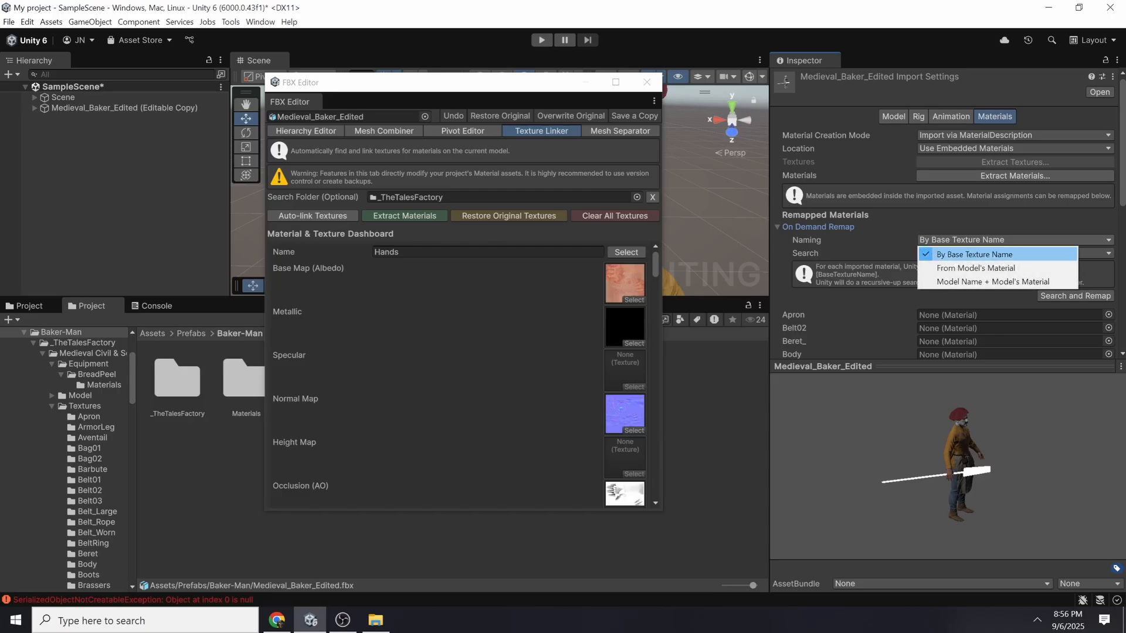
left_click(968, 266)
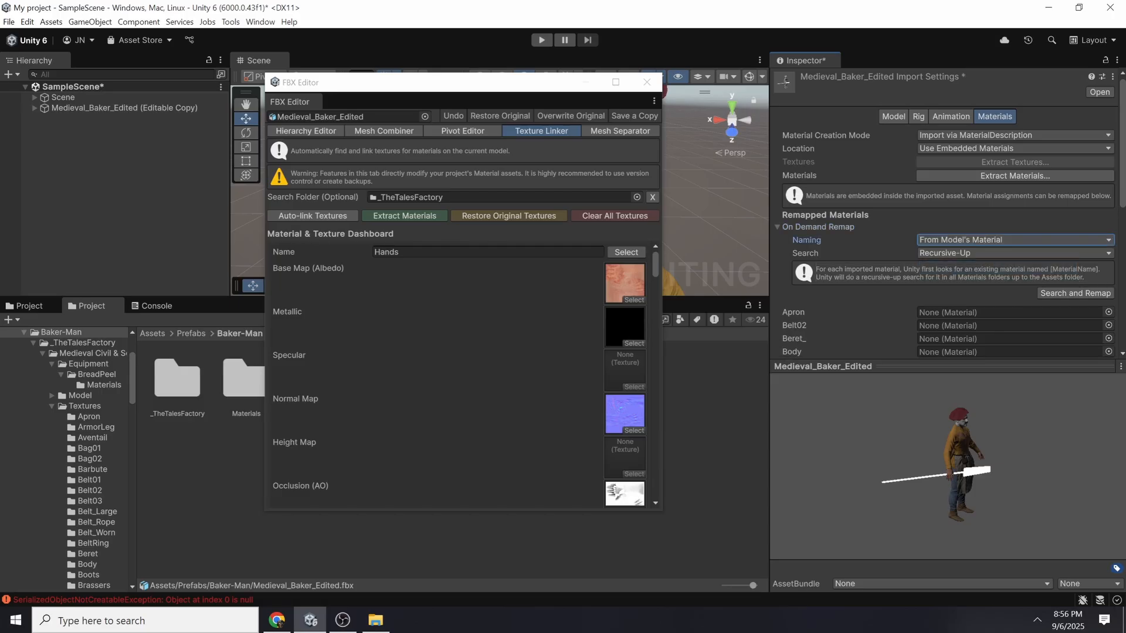
scroll(1050, 302, "down", 2)
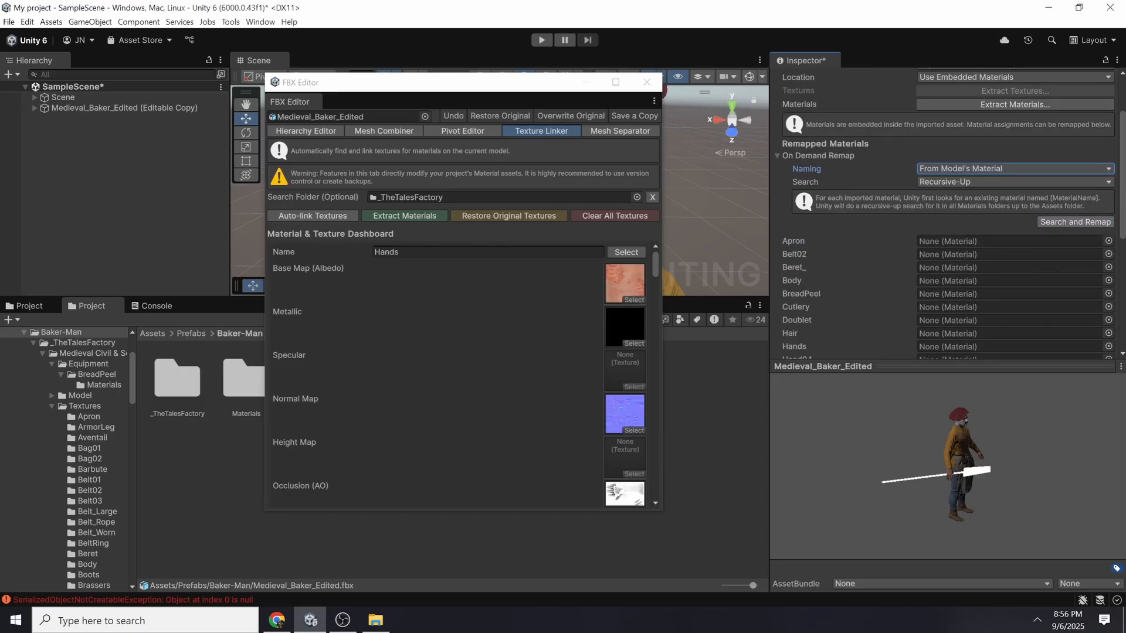
left_click(1076, 222)
scroll(949, 235, "down", 2)
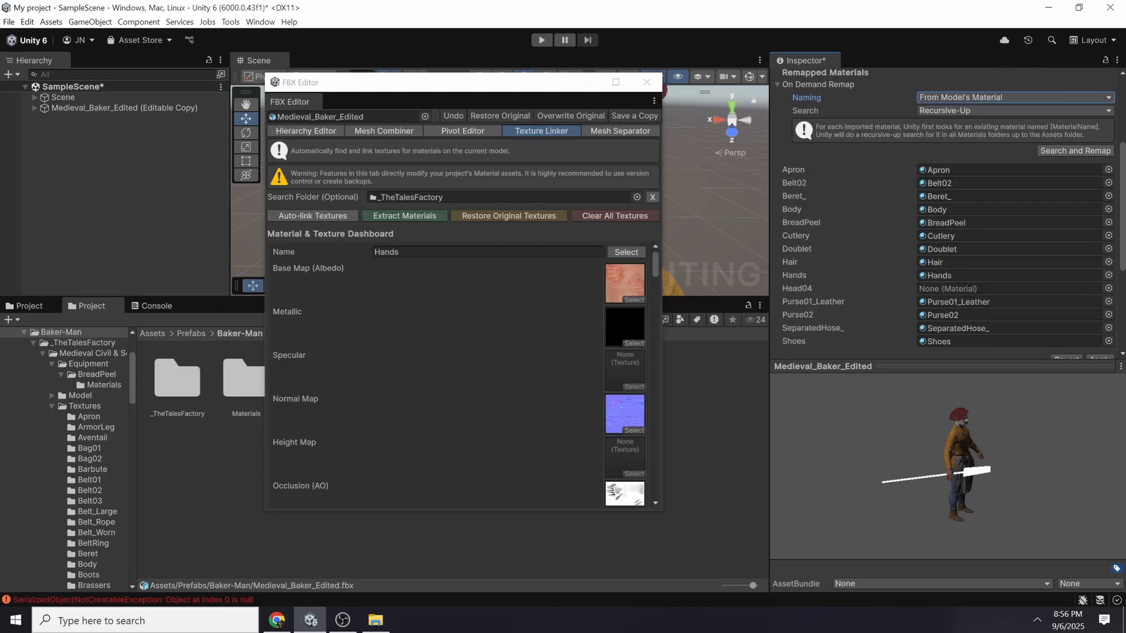
Step: Locate the extracted materials, assign Face04 to the empty Head04 slot and apply the model's import settings
left_click(962, 170)
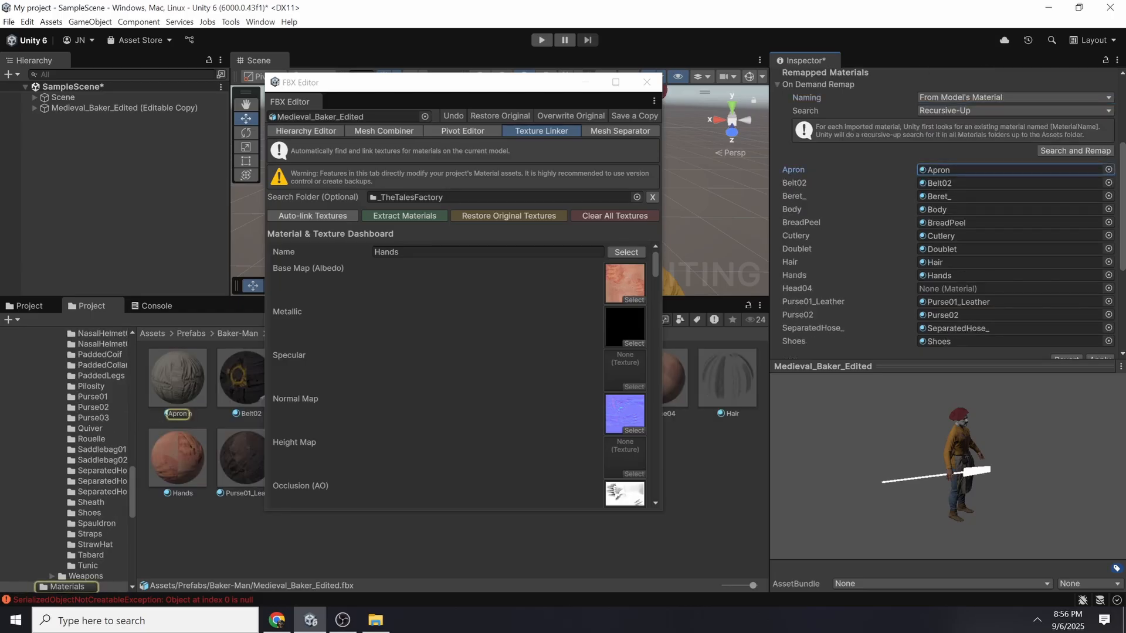
left_click_drag(398, 87, 436, 577)
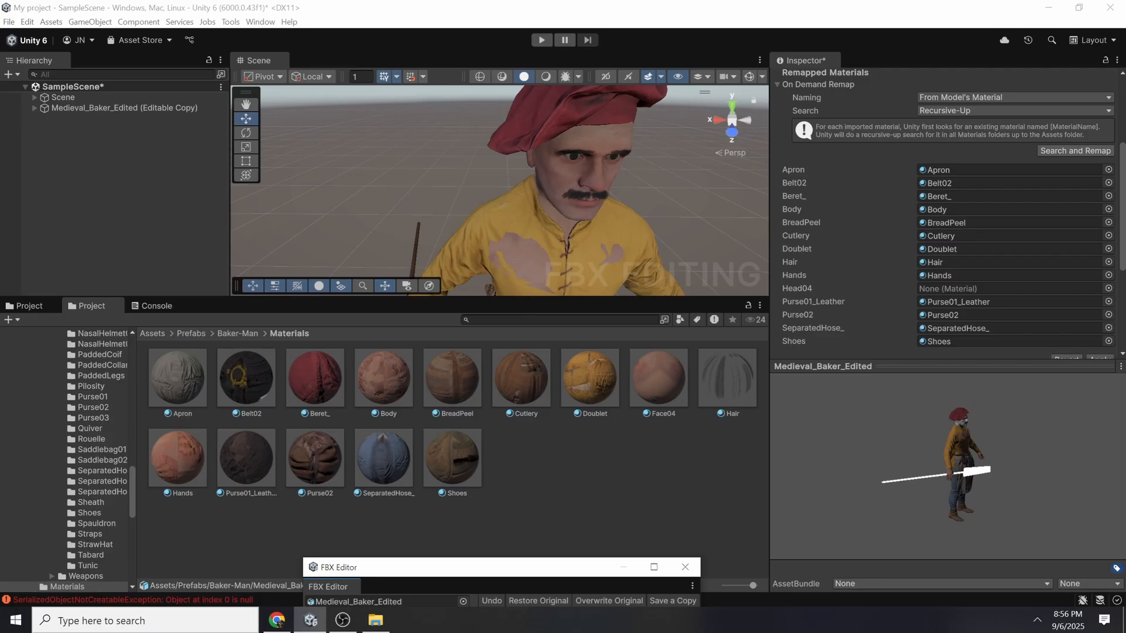
scroll(948, 223, "down", 2)
left_click_drag(1009, 223, 1009, 209)
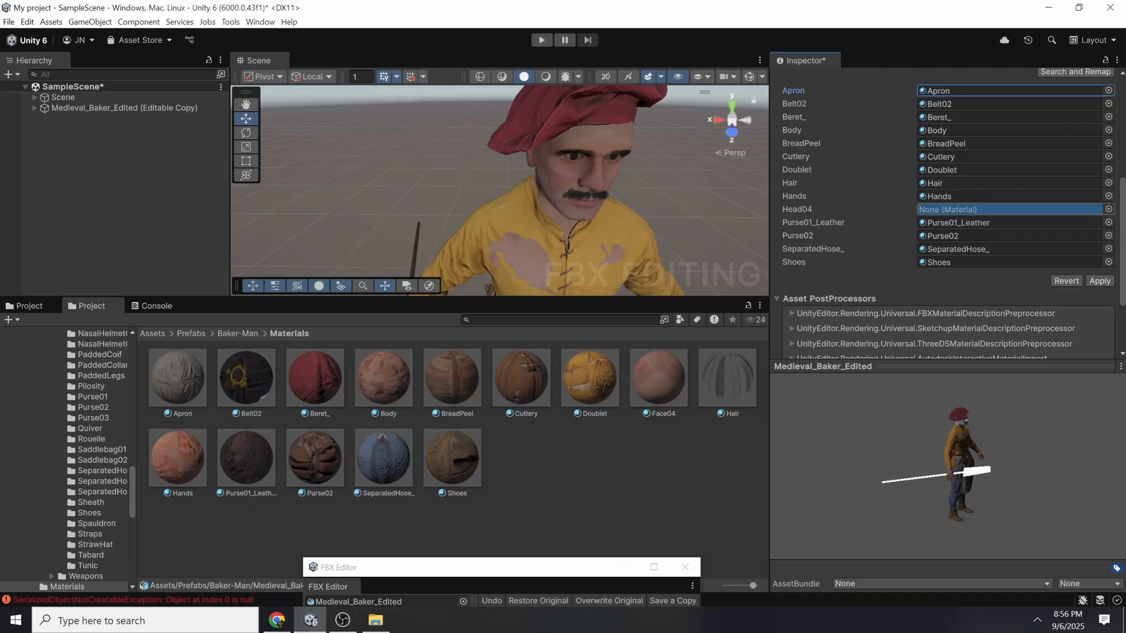
left_click(1100, 281)
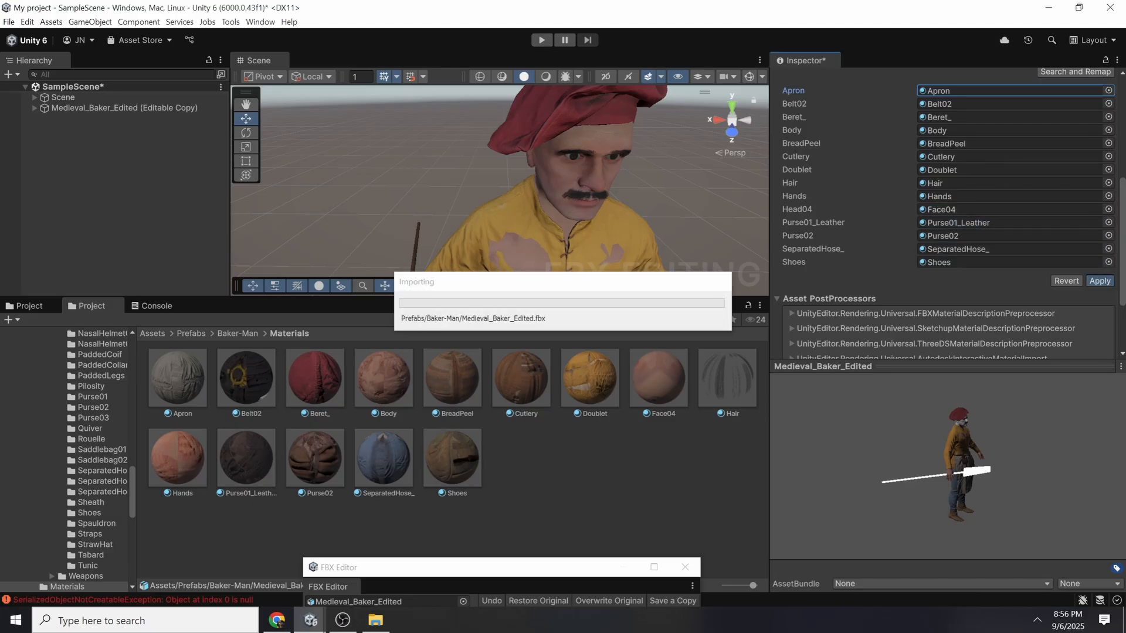
Step: Close the FBX Editor and return to the Baker-Man folder
middle_click_drag(546, 176, 538, 251)
left_click_drag(555, 567, 675, 197)
left_click(804, 198)
left_click(237, 334)
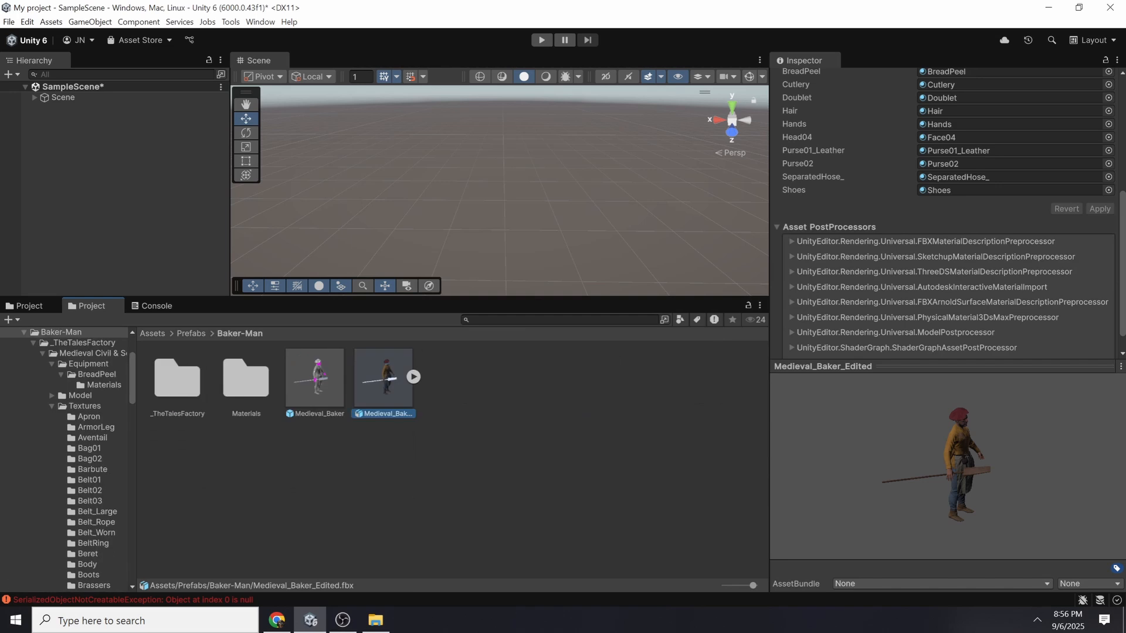
Step: Place the Medieval_Baker_Edited model in the scene and inspect its materials up close
left_click_drag(383, 378, 553, 209)
middle_click_drag(553, 209, 519, 226)
scroll(519, 226, "up", 10)
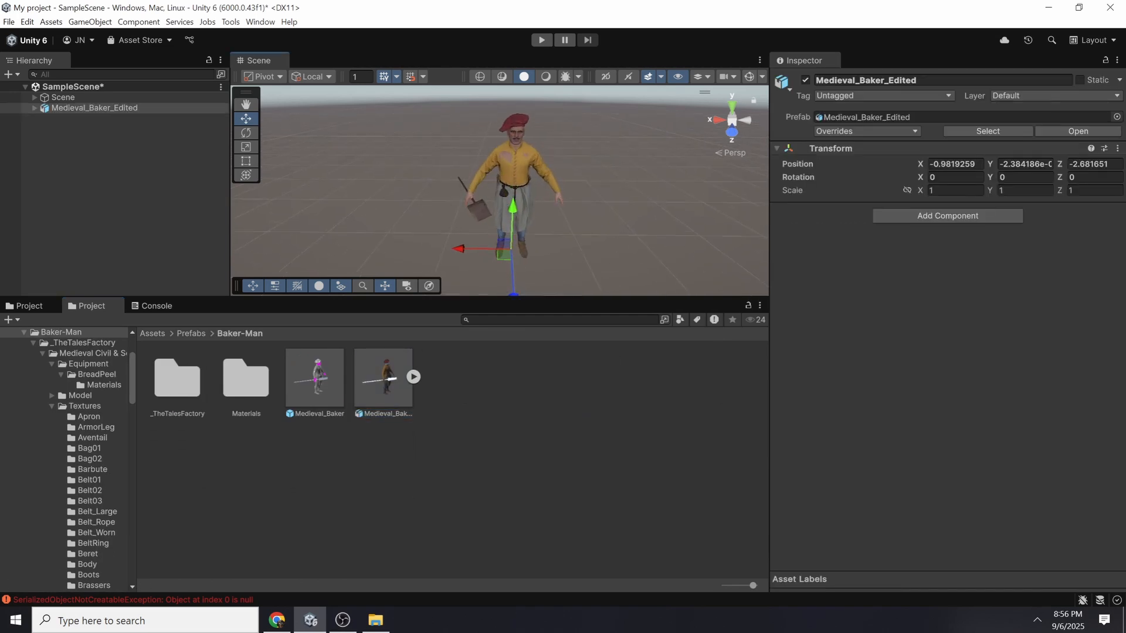
right_click_drag(519, 226, 515, 183)
scroll(515, 183, "up", 4)
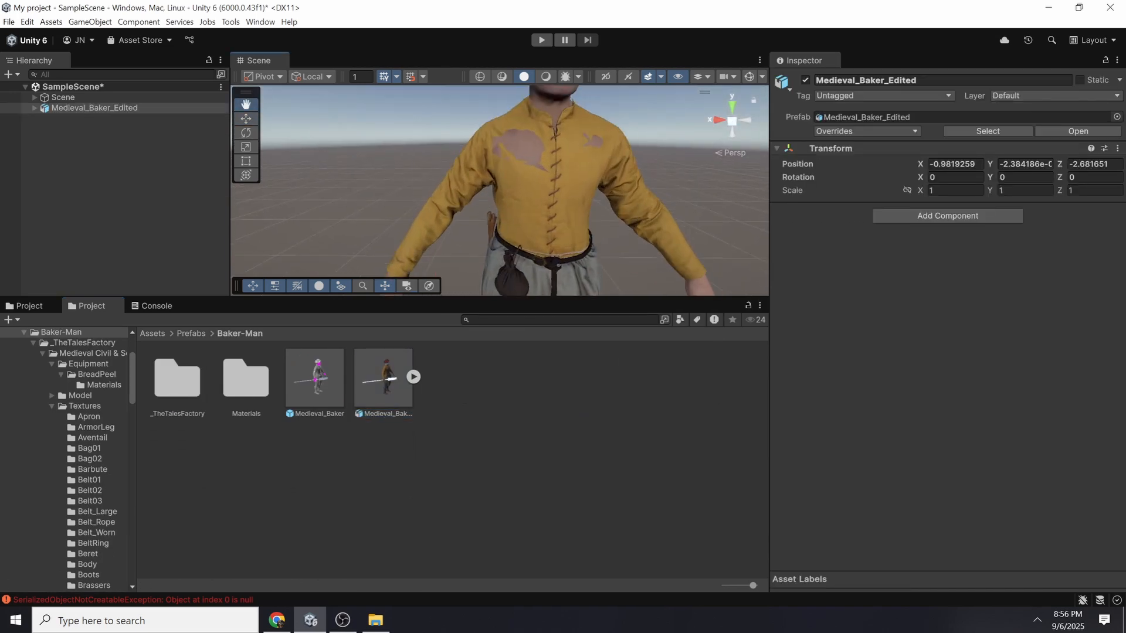
middle_click_drag(515, 183, 489, 244)
scroll(489, 244, "down", 4)
Step: Select the Medieval_Baker_Edited model file and enlarge the Scene view to examine the whole baker beside its remapped materials
left_click(384, 378)
scroll(915, 258, "down", 1)
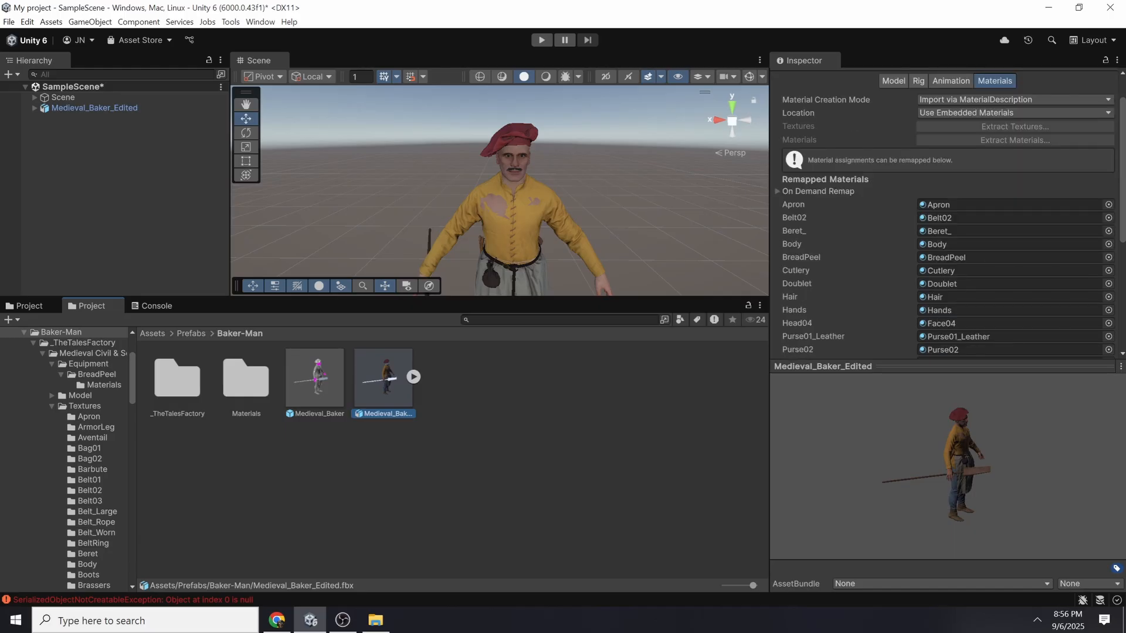
left_click_drag(504, 298, 504, 414)
scroll(505, 270, "down", 5)
middle_click_drag(505, 269, 502, 213)
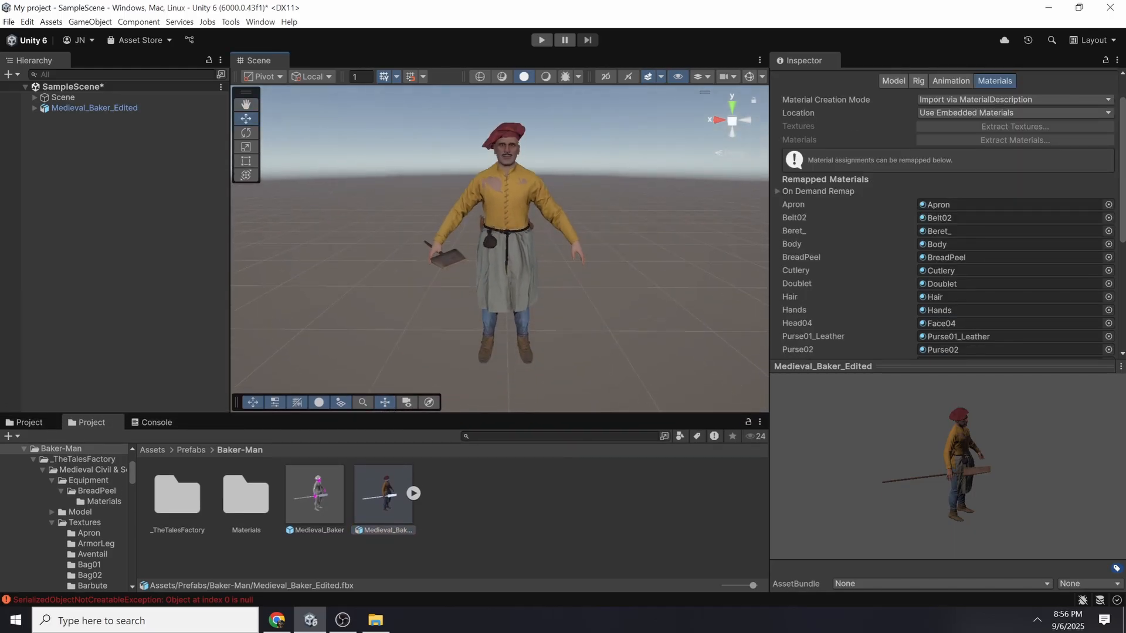